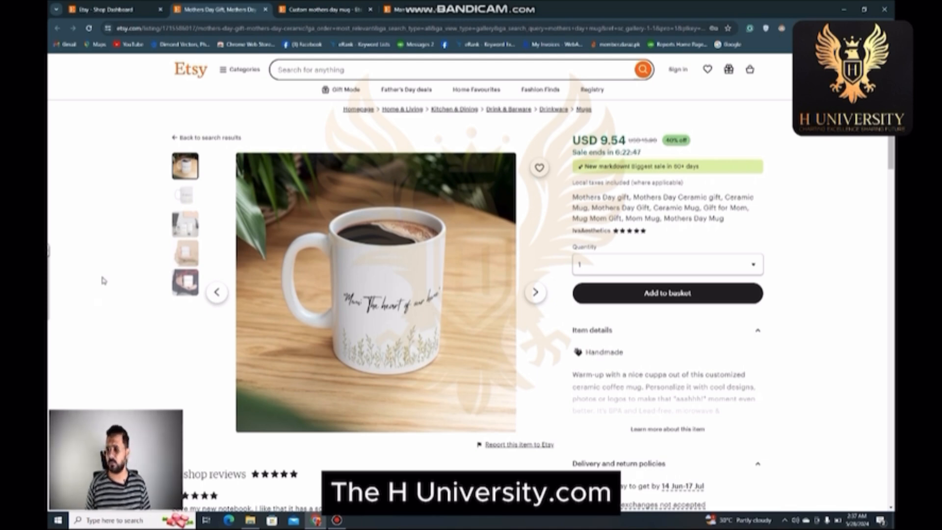
# - Try a quantity of 54 on the Mothers Day mug listing, and change the quantity to 3
pyautogui.click(594, 268)
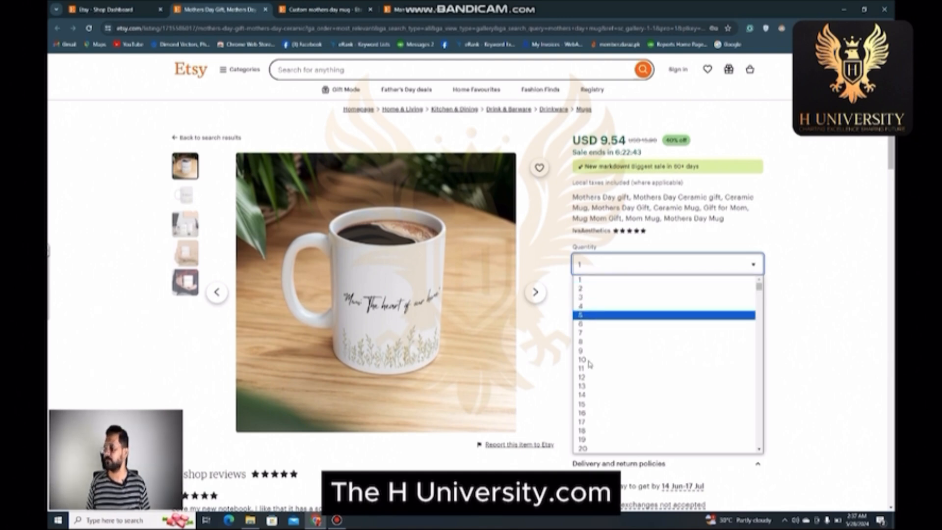
pyautogui.scroll(-9, 608, 353)
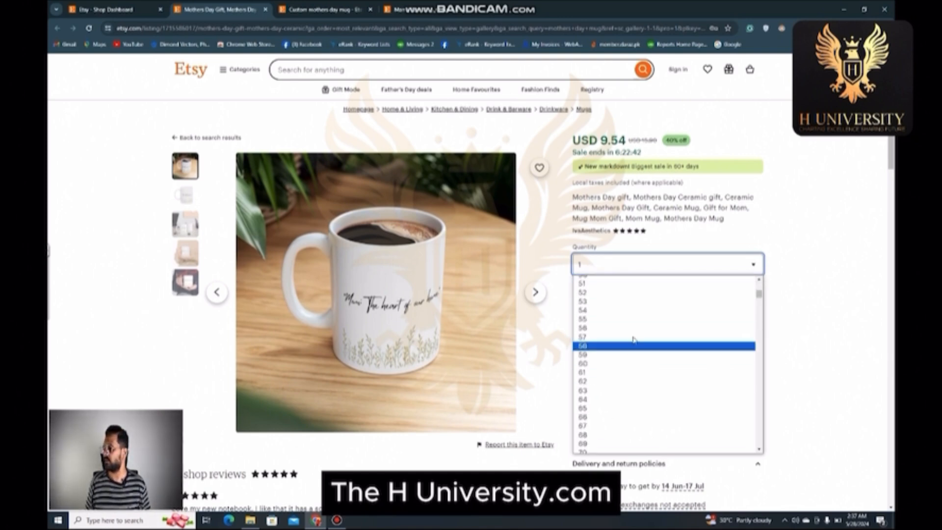
pyautogui.click(608, 312)
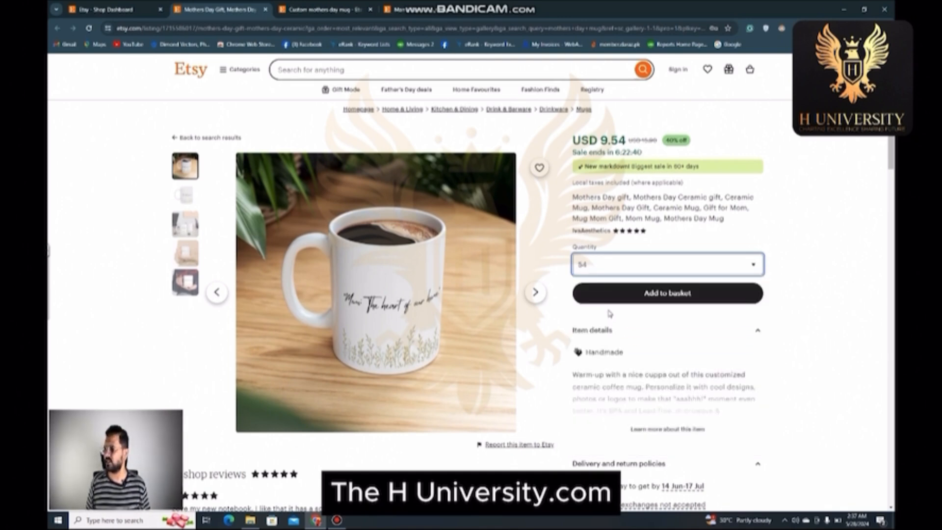
pyautogui.click(604, 267)
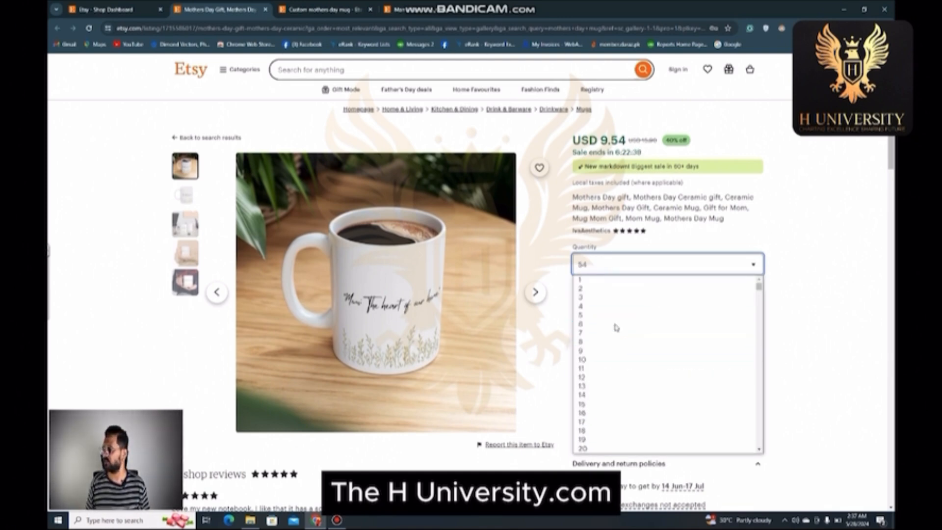
pyautogui.click(589, 297)
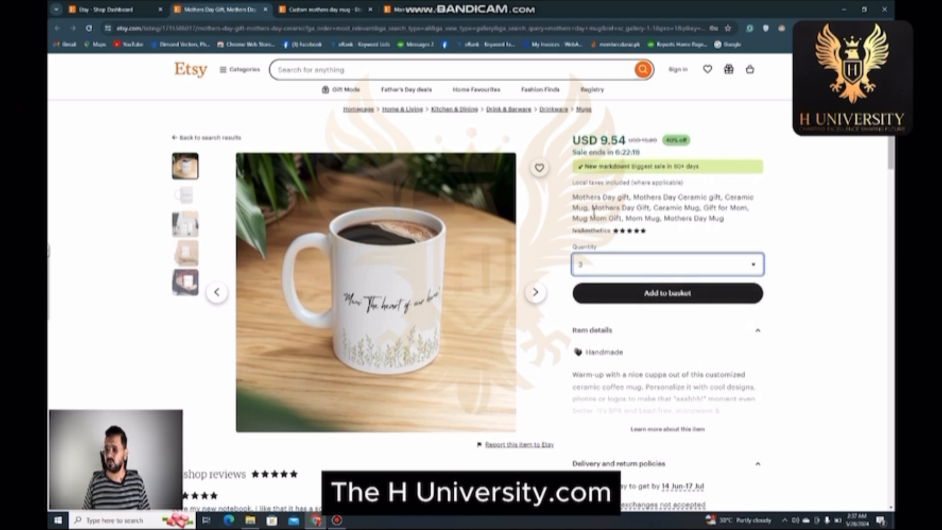
# - Open the shop's listings in Shop Manager and start a new listing
pyautogui.click(131, 7)
pyautogui.scroll(-1, 86, 206)
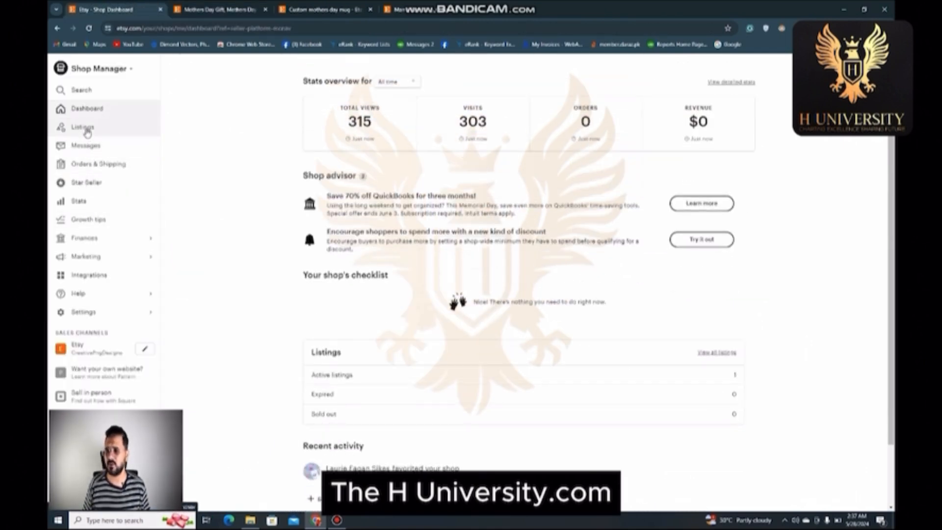
pyautogui.click(86, 132)
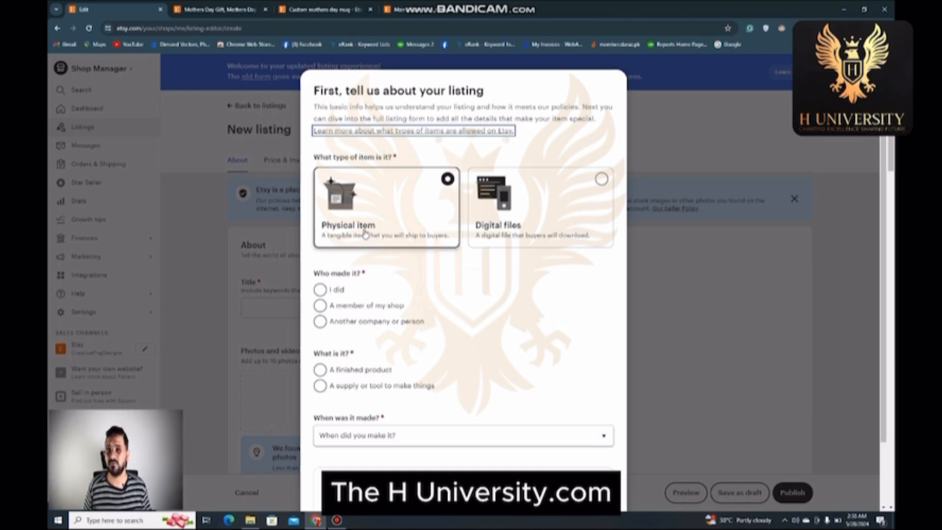
# - Describe the new listing as a physical item and finished product made by the seller (I did) in 2020 - 2024
pyautogui.click(394, 240)
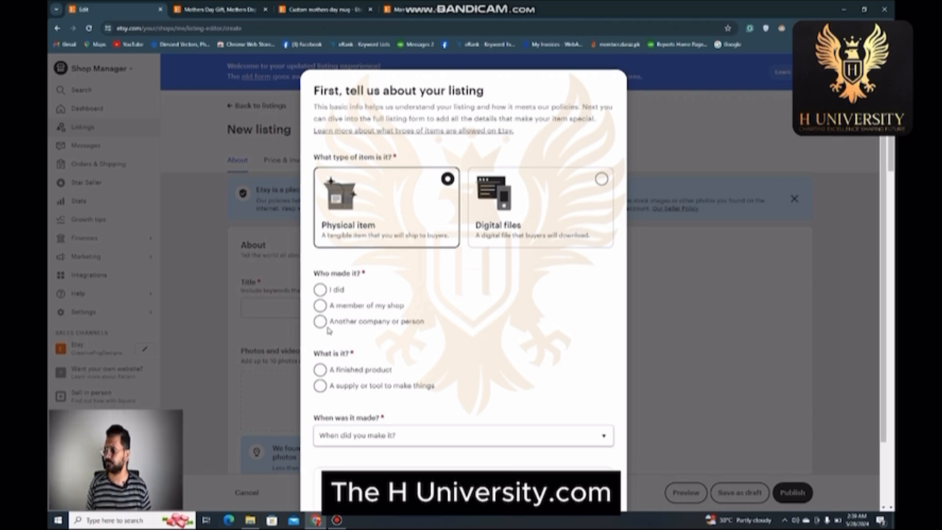
pyautogui.click(320, 291)
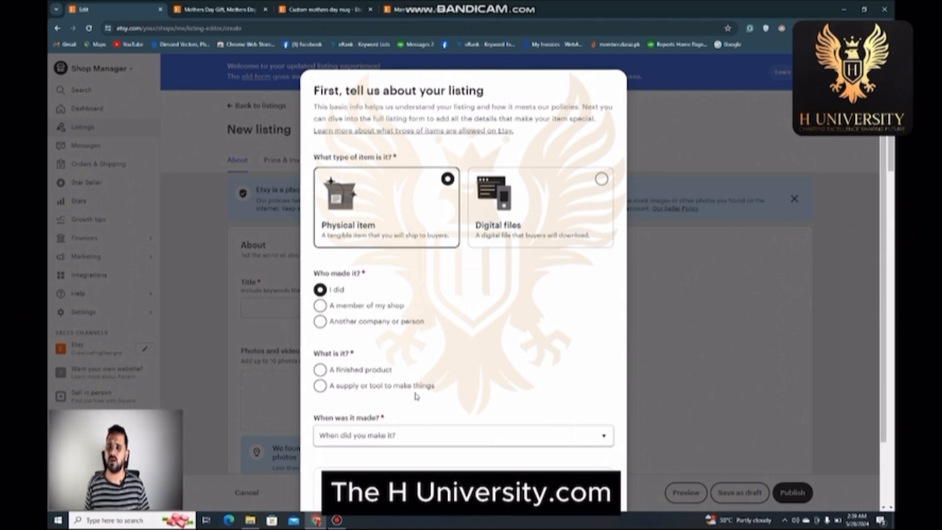
pyautogui.click(323, 374)
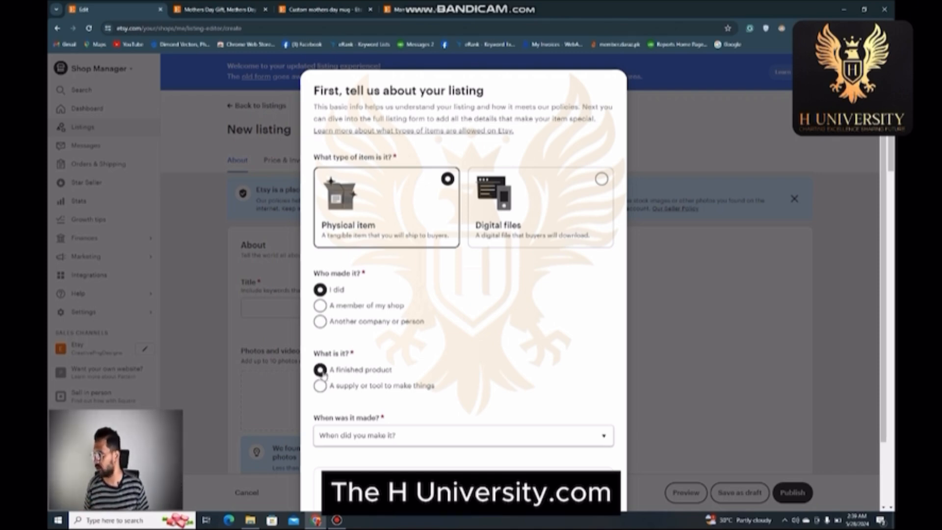
pyautogui.scroll(-2, 362, 363)
pyautogui.click(362, 363)
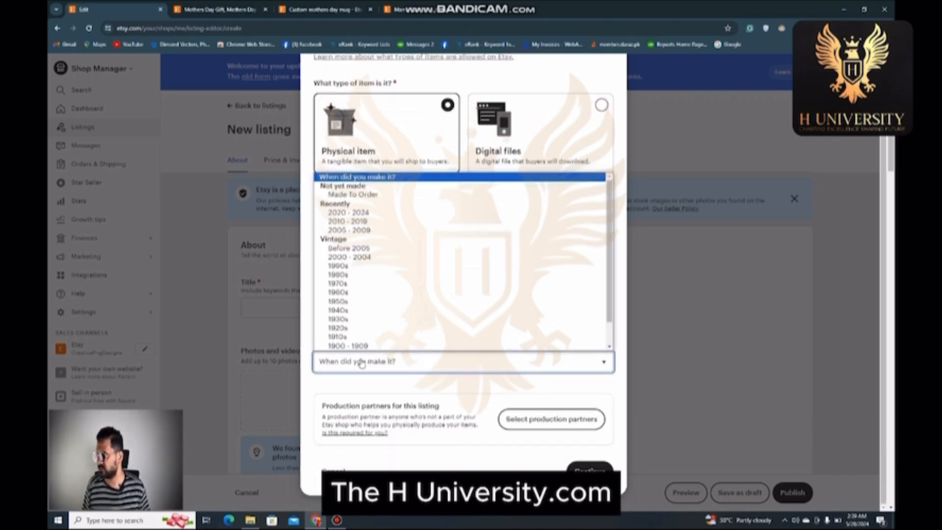
pyautogui.click(350, 213)
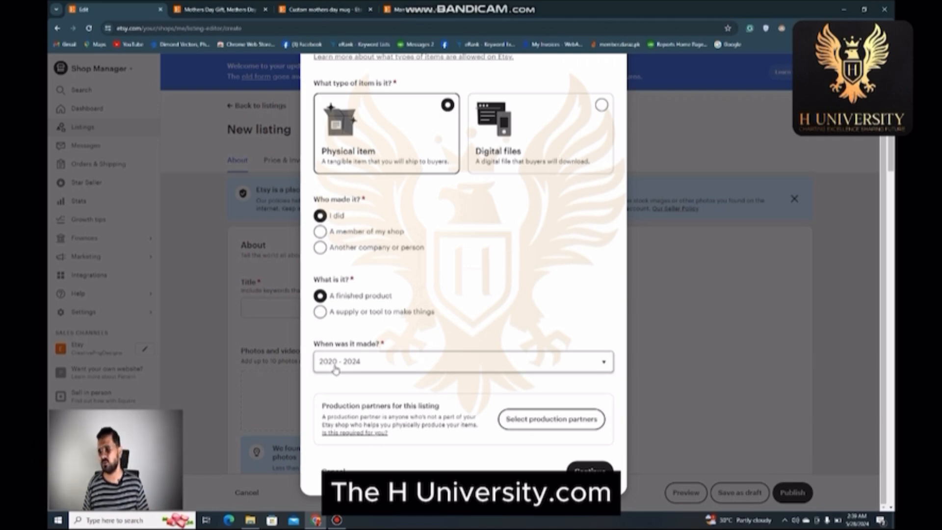
# - Review the available periods for when the item was made, including the vintage ones, and keep 2020 - 2024
pyautogui.click(362, 346)
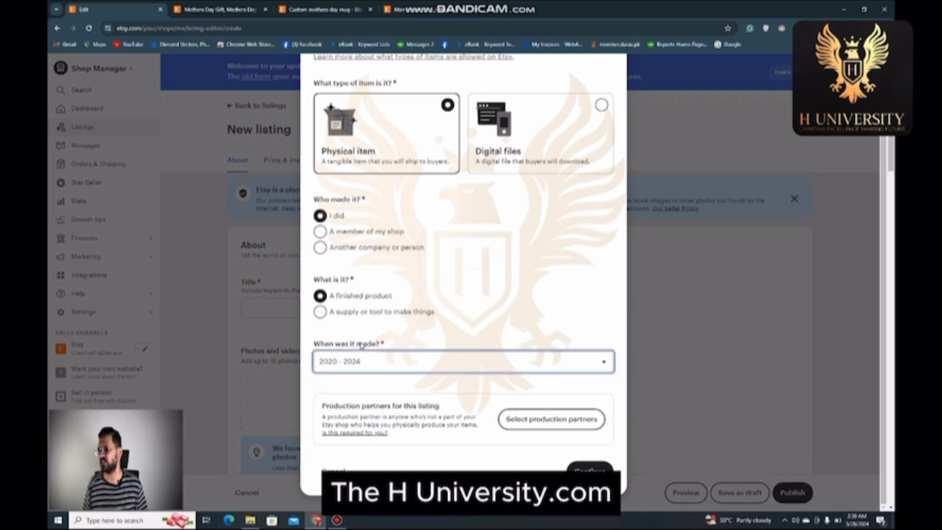
pyautogui.click(354, 362)
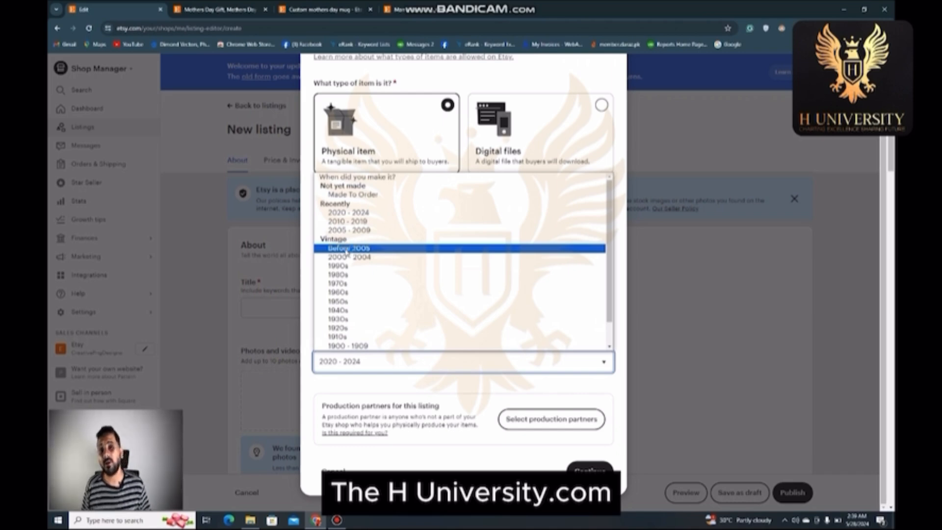
pyautogui.scroll(-1, 346, 251)
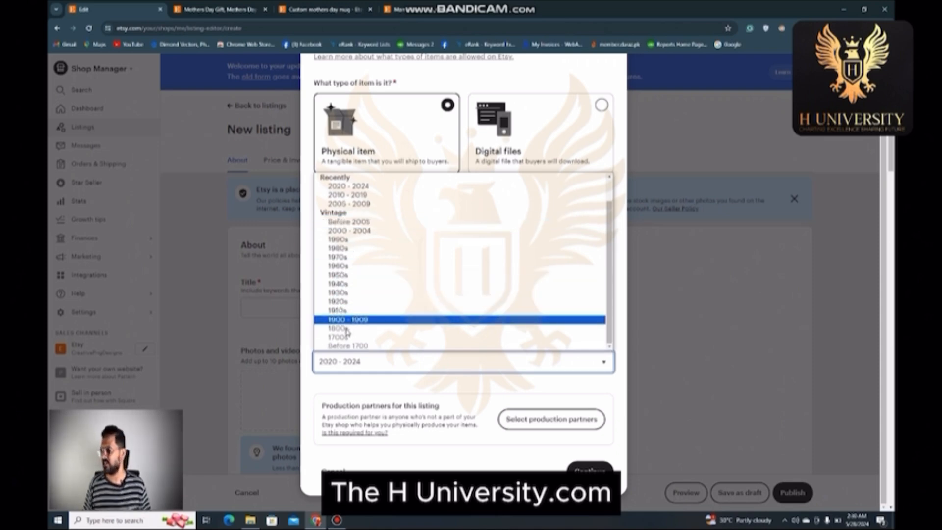
pyautogui.scroll(1, 337, 221)
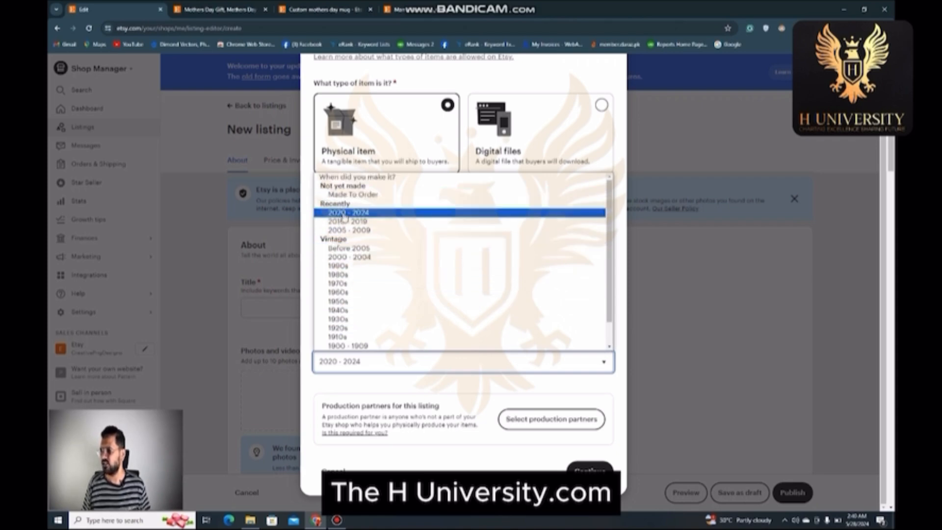
pyautogui.click(343, 213)
pyautogui.click(381, 379)
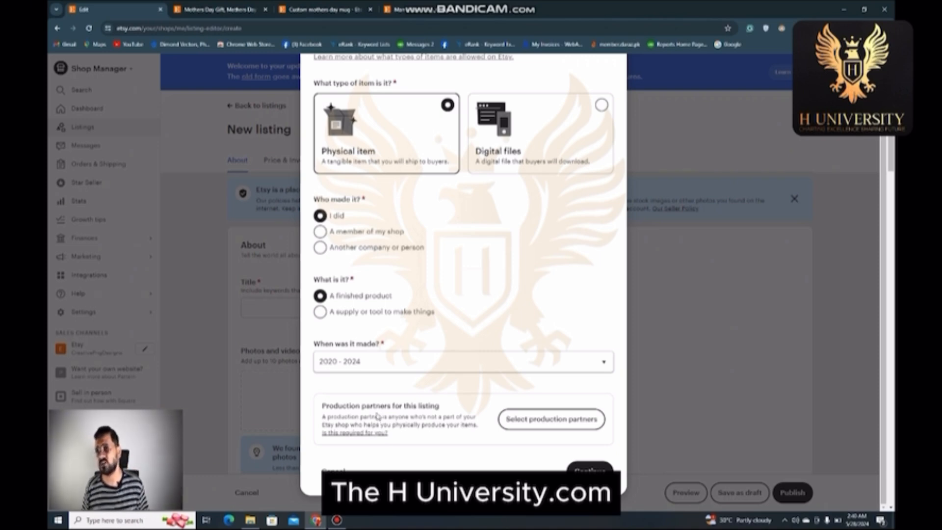
# - Select Printify as the production partner for the listing
pyautogui.click(524, 421)
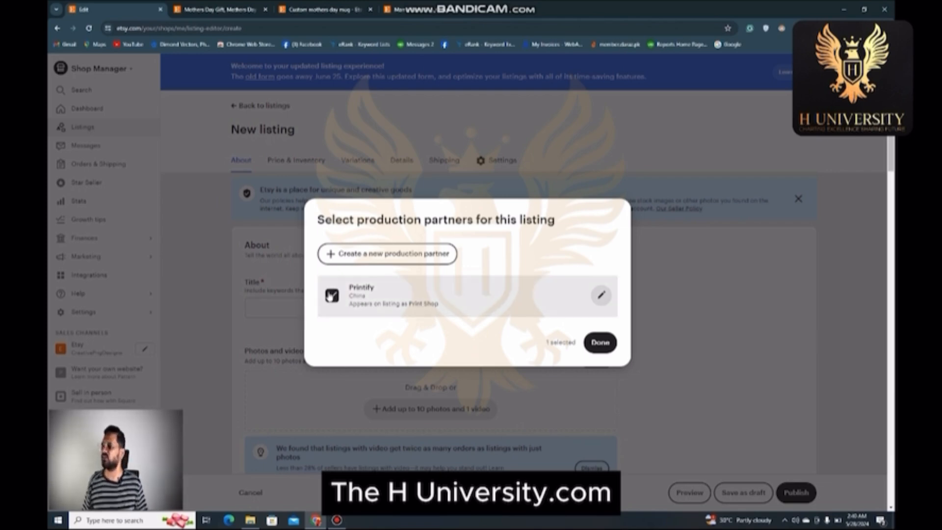
pyautogui.click(331, 295)
pyautogui.click(599, 343)
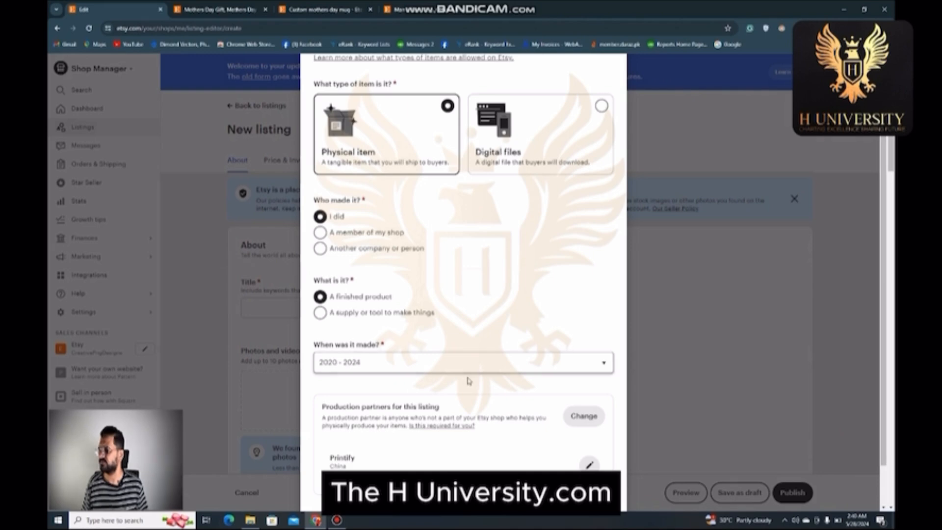
pyautogui.scroll(-1, 388, 420)
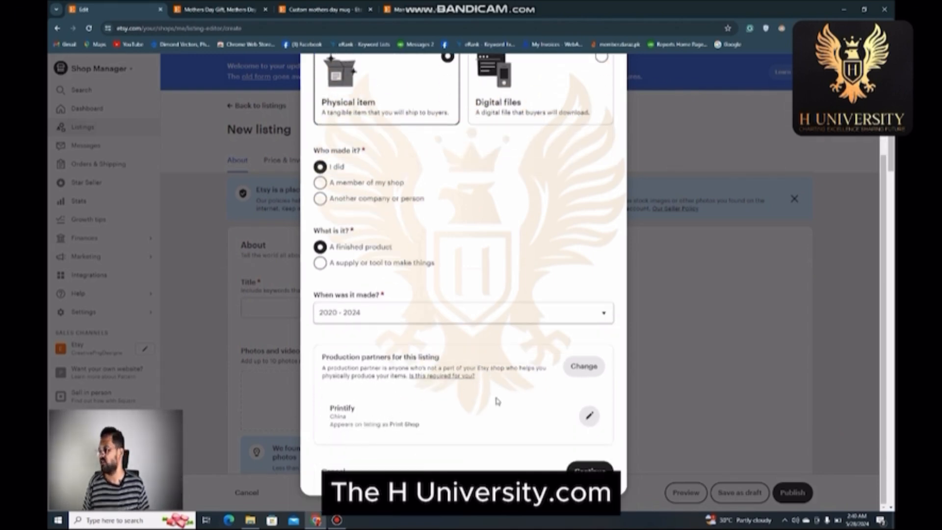
# - Remove Printify from the listing's production partners
pyautogui.click(583, 368)
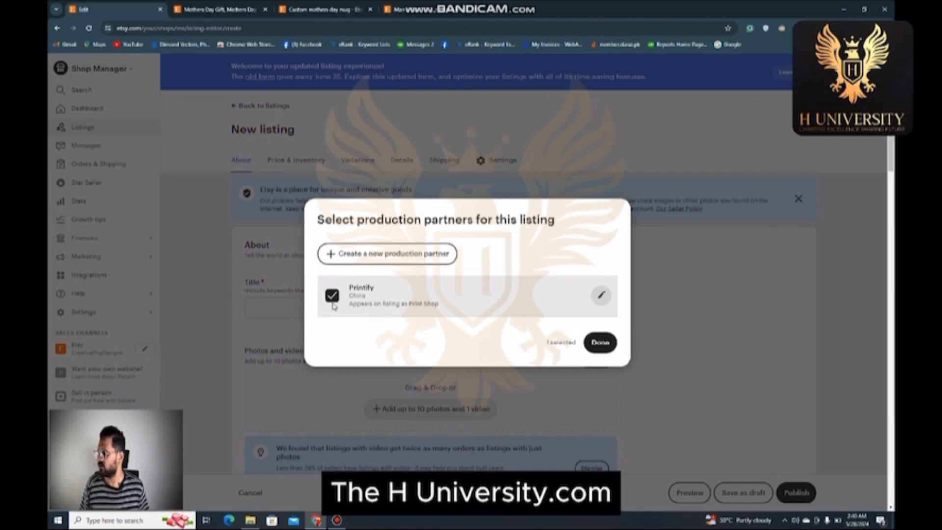
pyautogui.click(332, 296)
pyautogui.click(598, 342)
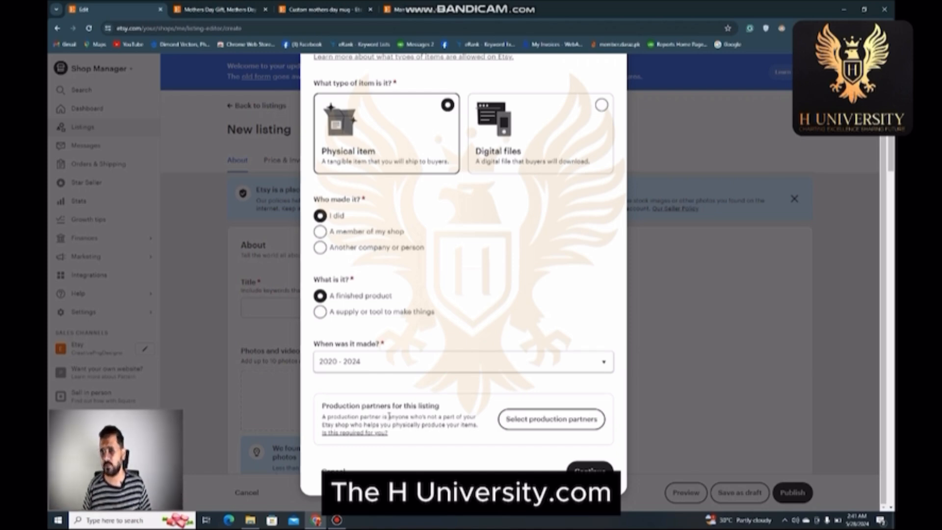
# - Continue to the full listing form and fill its title with the title copied from the Mothers Day mug listing
pyautogui.click(589, 468)
pyautogui.click(309, 301)
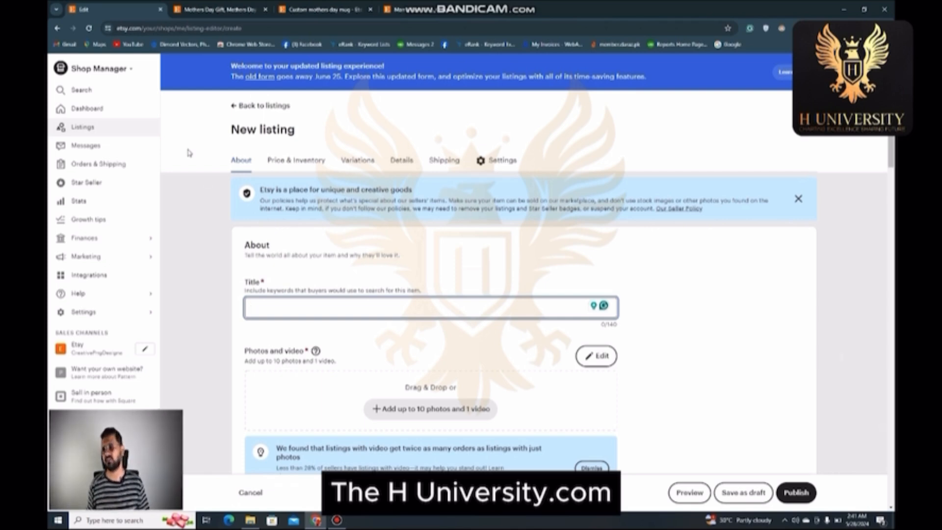
pyautogui.click(177, 7)
pyautogui.moveTo(573, 197); pyautogui.dragTo(730, 221)
pyautogui.hotkey('ctrl', 'c')
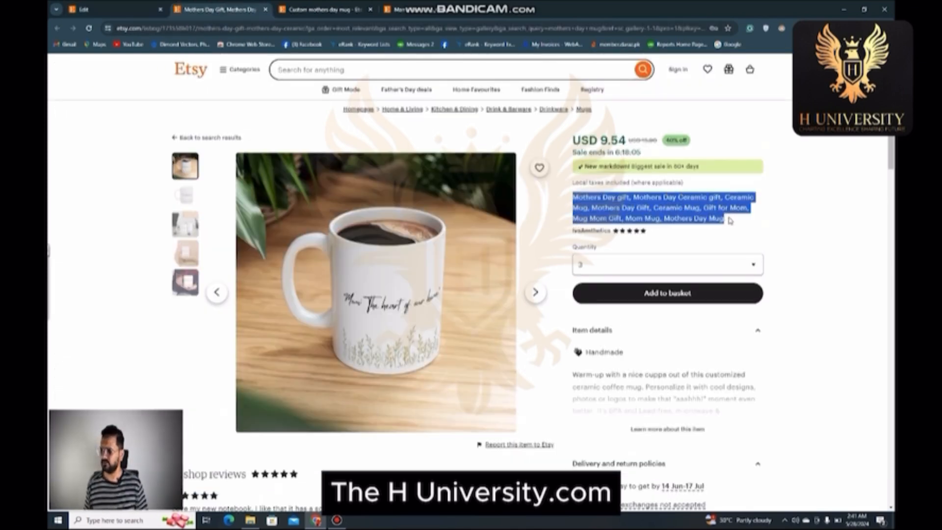
pyautogui.click(135, 7)
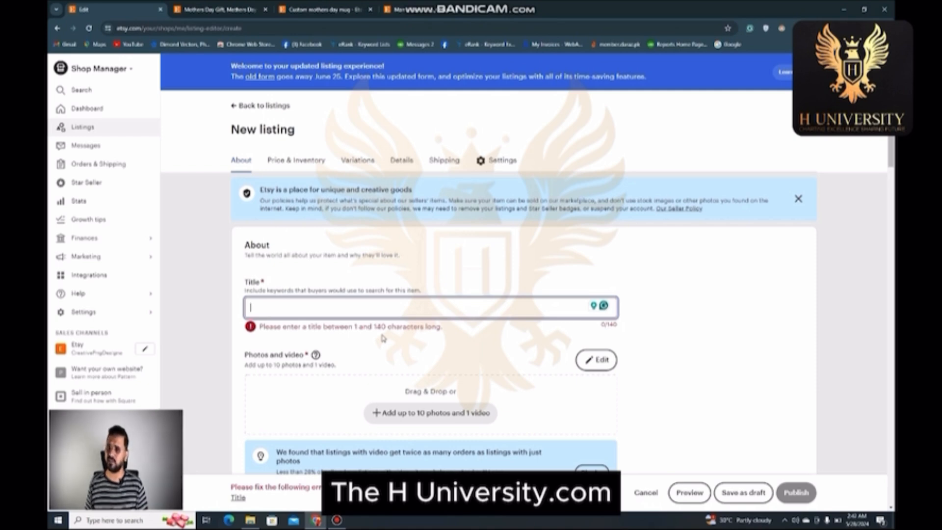
pyautogui.hotkey('ctrl', 'v')
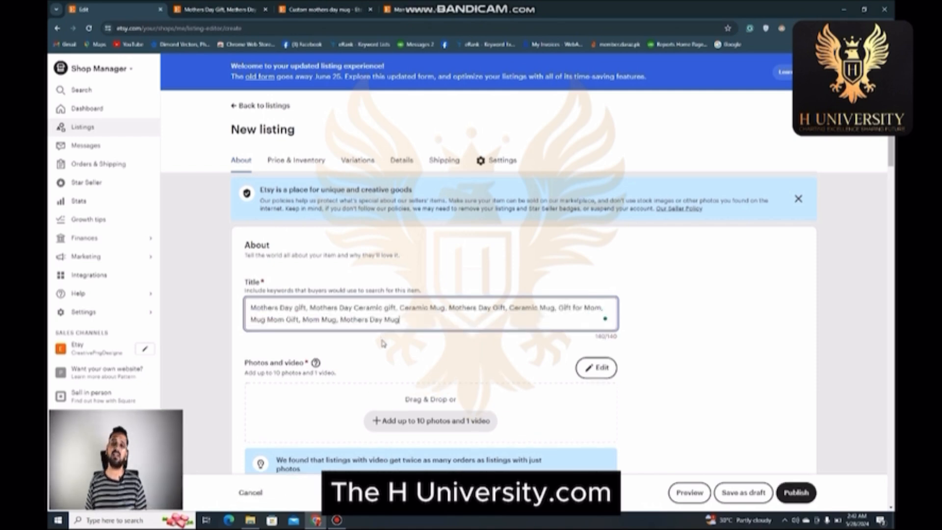
pyautogui.click(383, 343)
# - Add all the mug images from the export folder in Downloads to the listing's photos
pyautogui.scroll(-3, 383, 343)
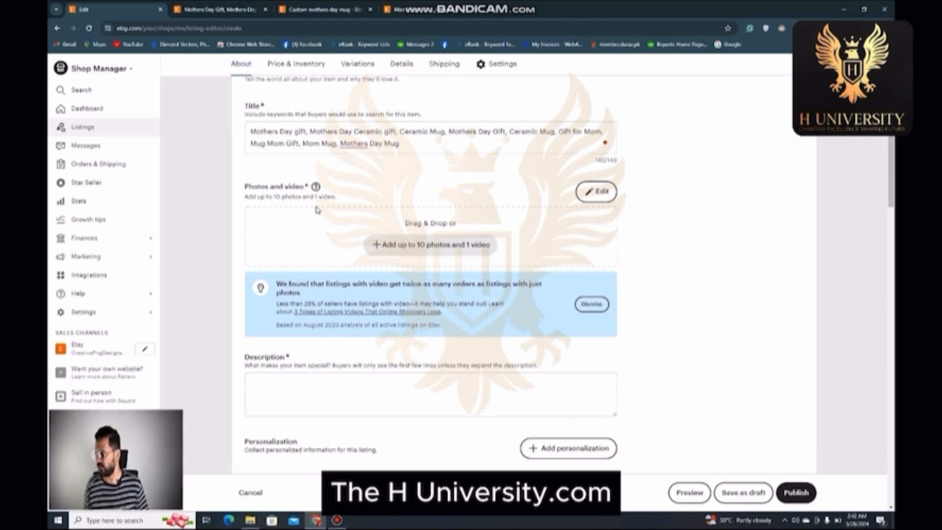
pyautogui.click(392, 256)
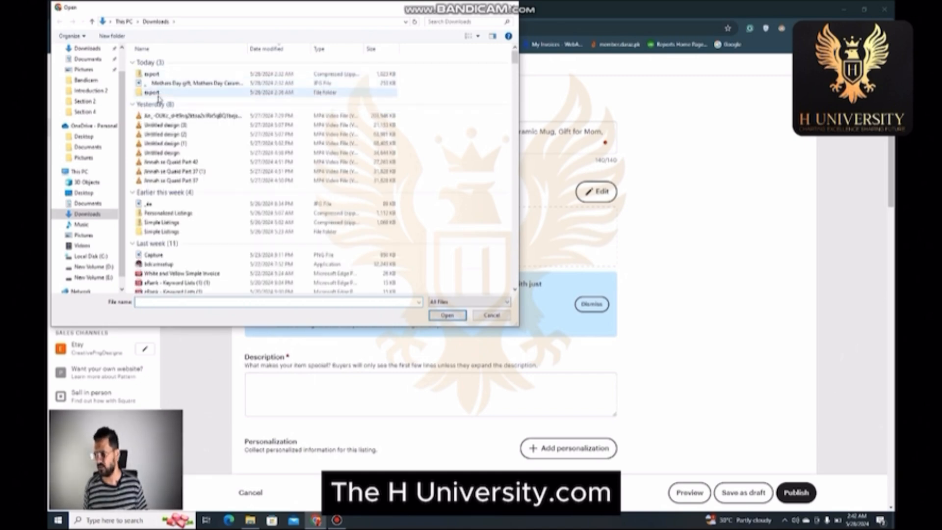
pyautogui.doubleClick(158, 95)
pyautogui.moveTo(148, 185); pyautogui.dragTo(394, 57)
pyautogui.click(442, 315)
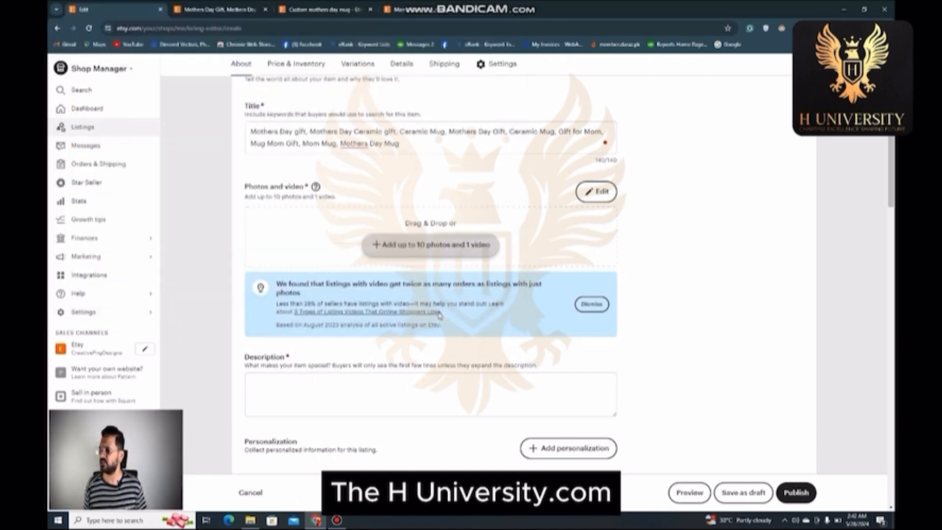
# - Expand the item details of the Mothers Day mug listing and copy its entire description text
pyautogui.scroll(-4, 372, 314)
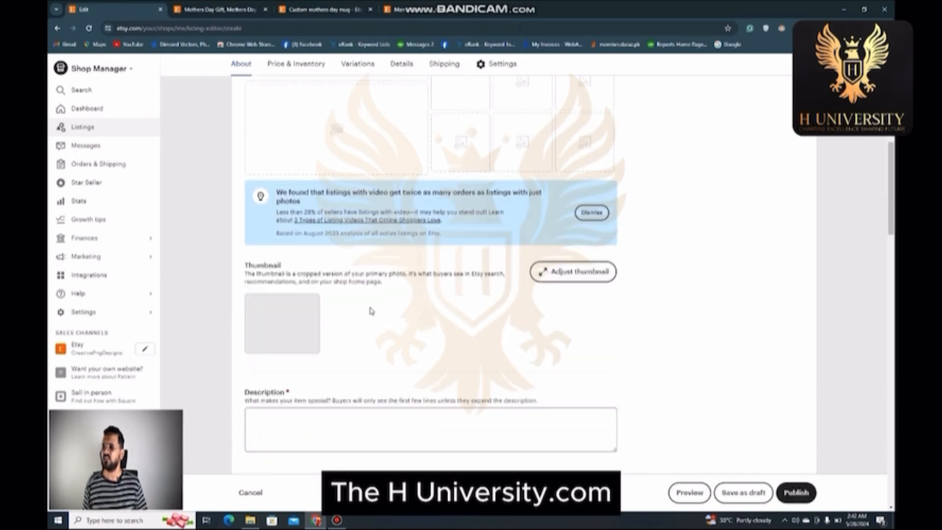
pyautogui.scroll(-3, 368, 302)
pyautogui.click(391, 254)
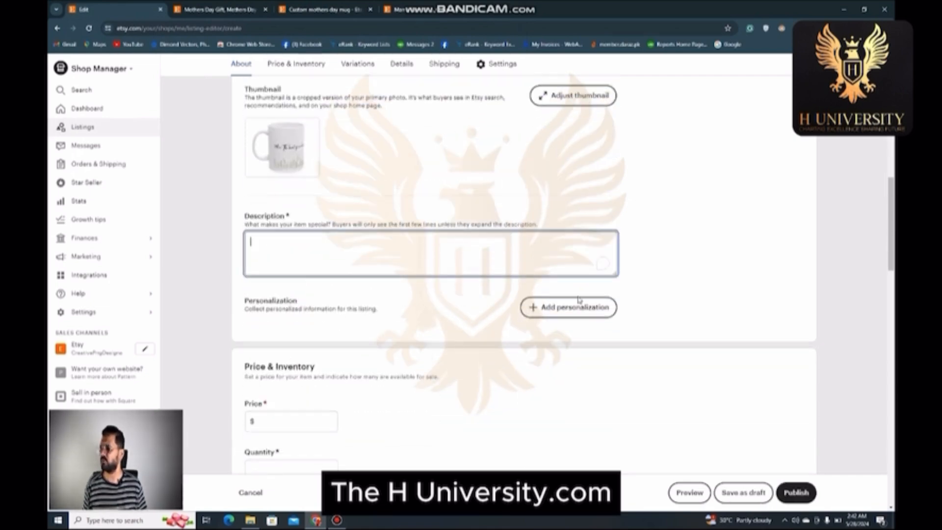
pyautogui.moveTo(254, 140)
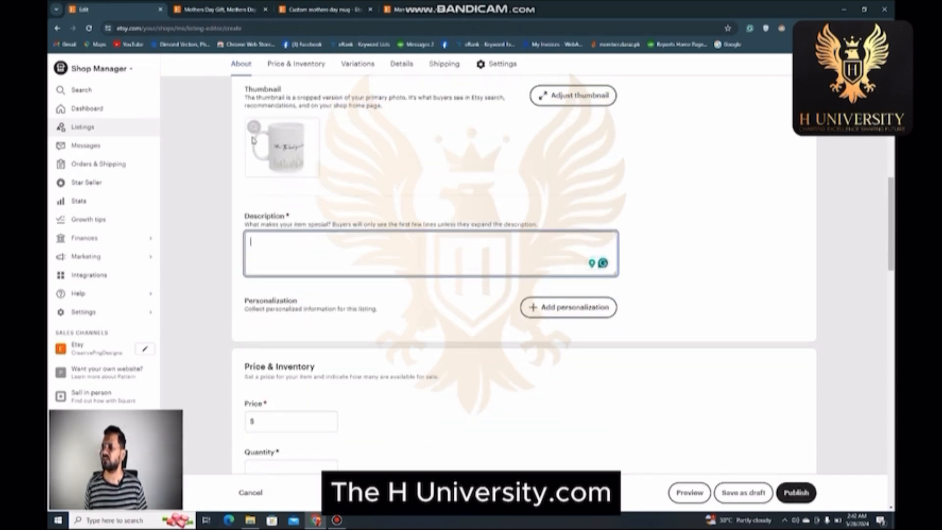
pyautogui.click(211, 9)
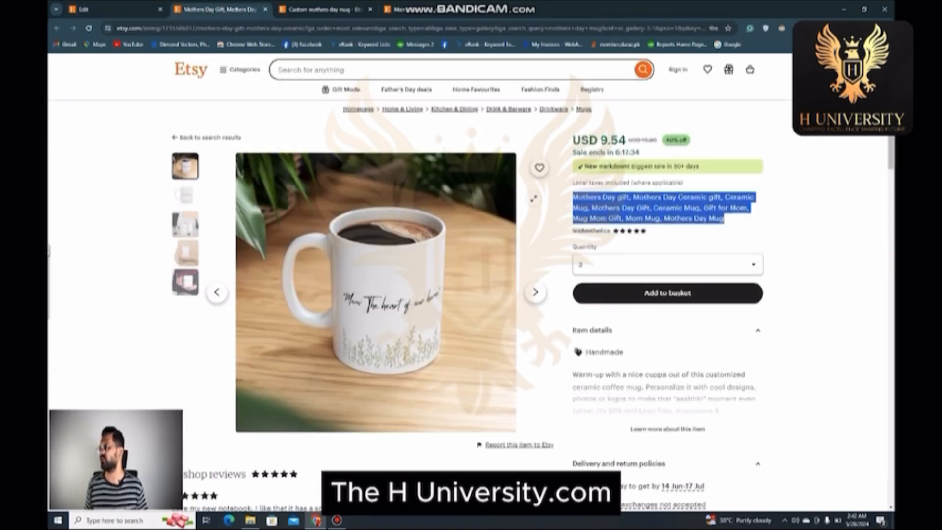
pyautogui.scroll(-3, 637, 329)
pyautogui.click(647, 299)
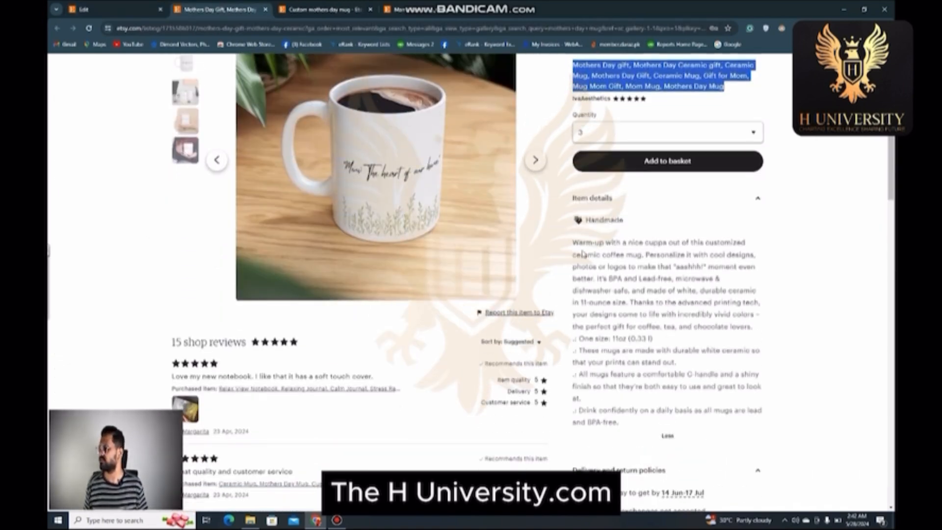
pyautogui.moveTo(573, 241)
pyautogui.mouseDown()
pyautogui.moveTo(708, 373)
pyautogui.moveTo(667, 434)
pyautogui.moveTo(573, 242)
pyautogui.mouseUp()
pyautogui.click(619, 422)
pyautogui.rightClick(584, 256)
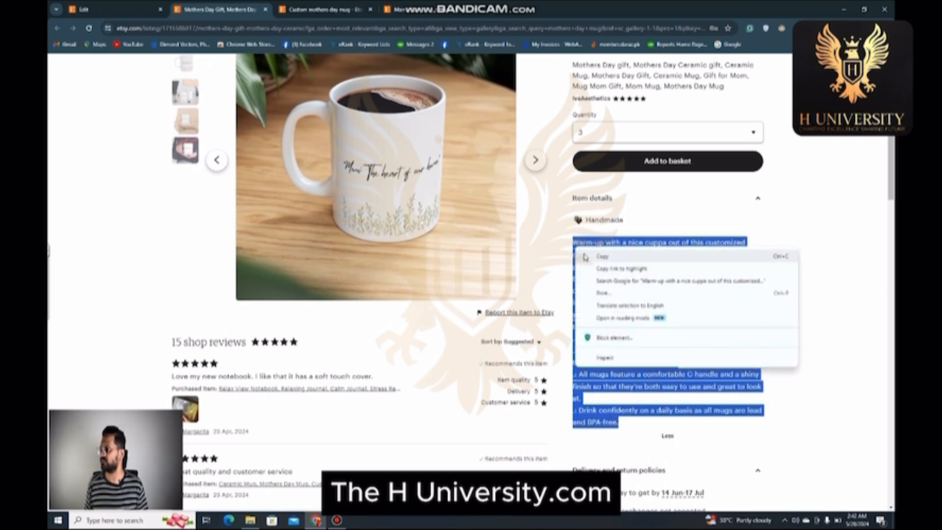
pyautogui.click(585, 256)
# - Fill the new listing's description with the text copied from the Mothers Day mug listing
pyautogui.click(106, 9)
pyautogui.click(251, 236)
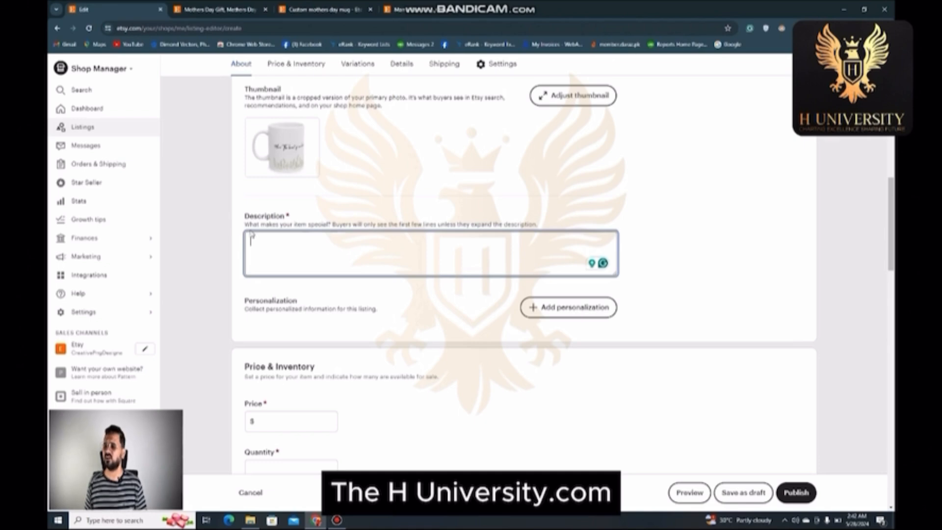
pyautogui.hotkey('ctrl', 'v')
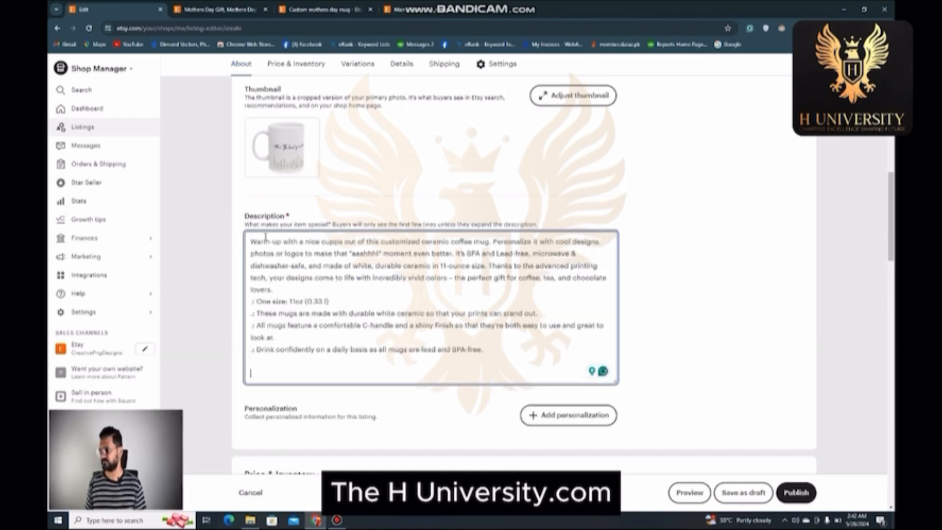
# - Set the new listing's price to $15.00 and its quantity to 50
pyautogui.scroll(-5, 266, 212)
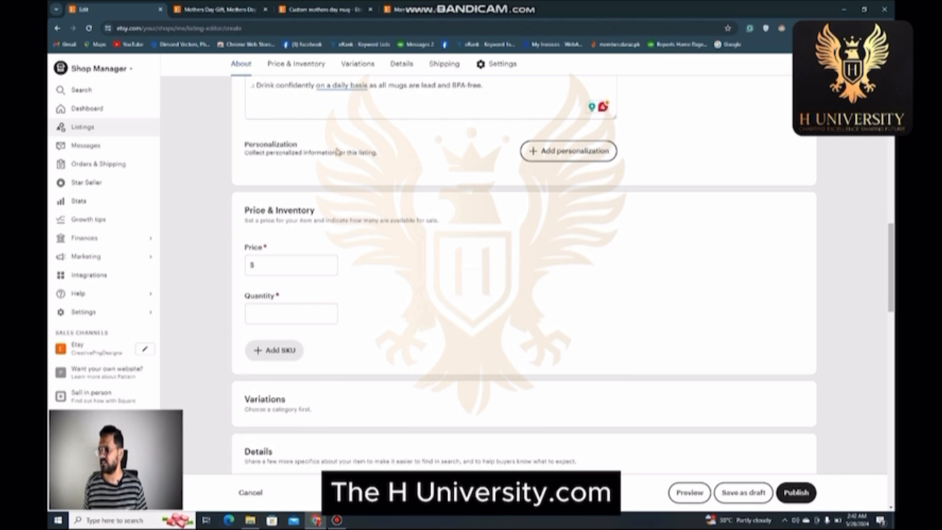
pyautogui.scroll(2, 378, 184)
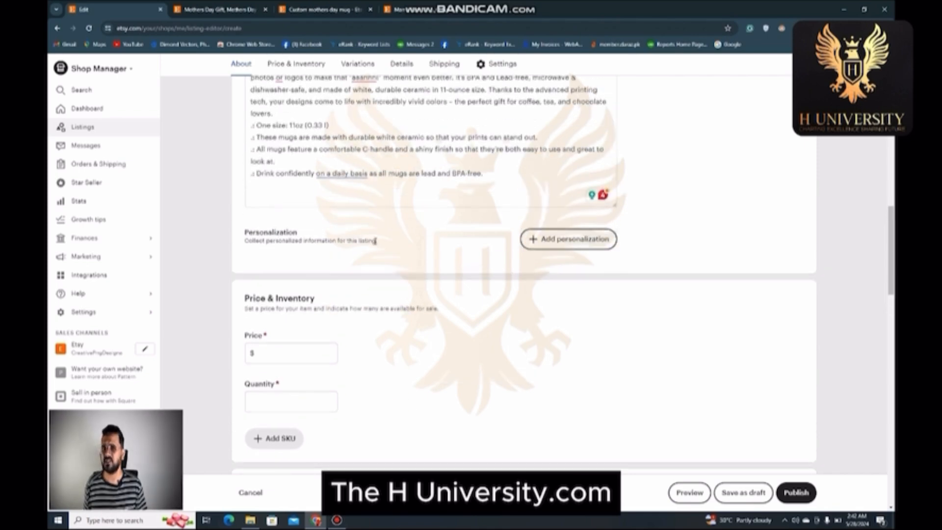
pyautogui.scroll(-2, 375, 241)
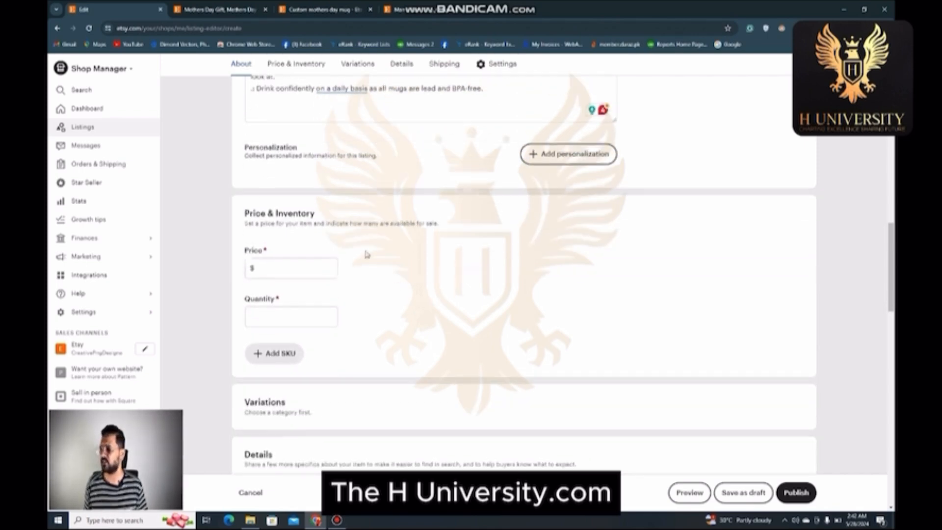
pyautogui.click(310, 272)
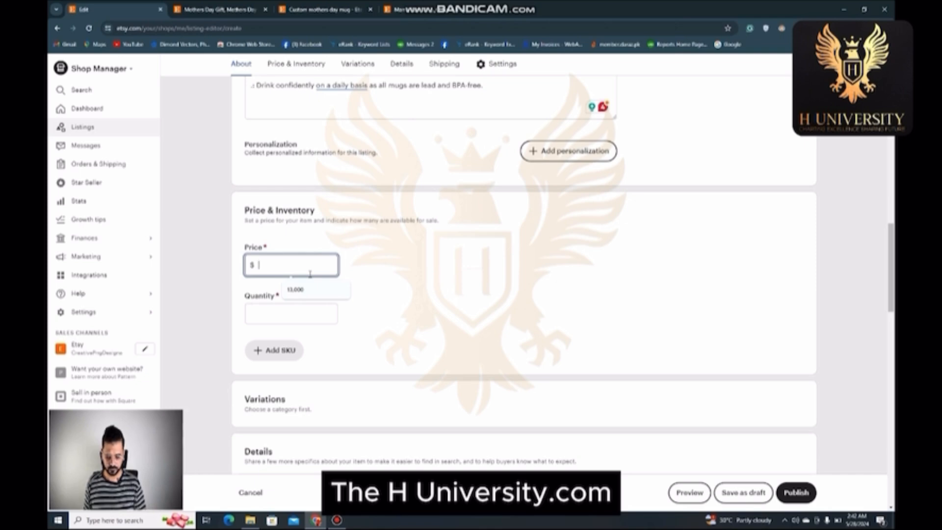
pyautogui.write('15')
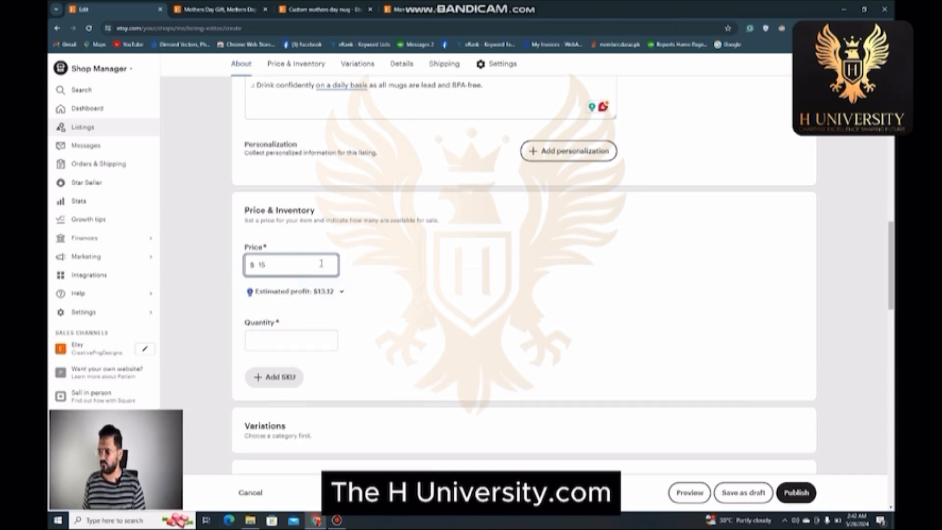
pyautogui.click(314, 240)
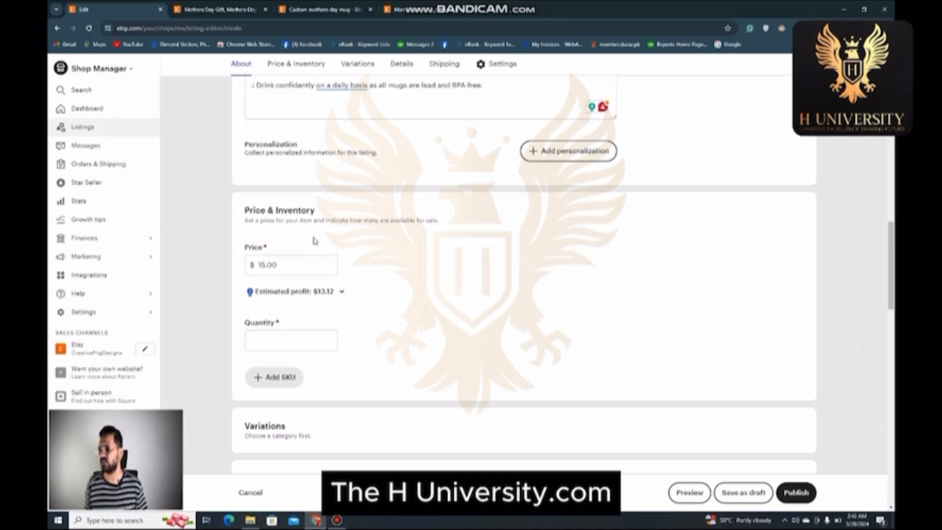
pyautogui.scroll(-3, 319, 266)
pyautogui.click(296, 213)
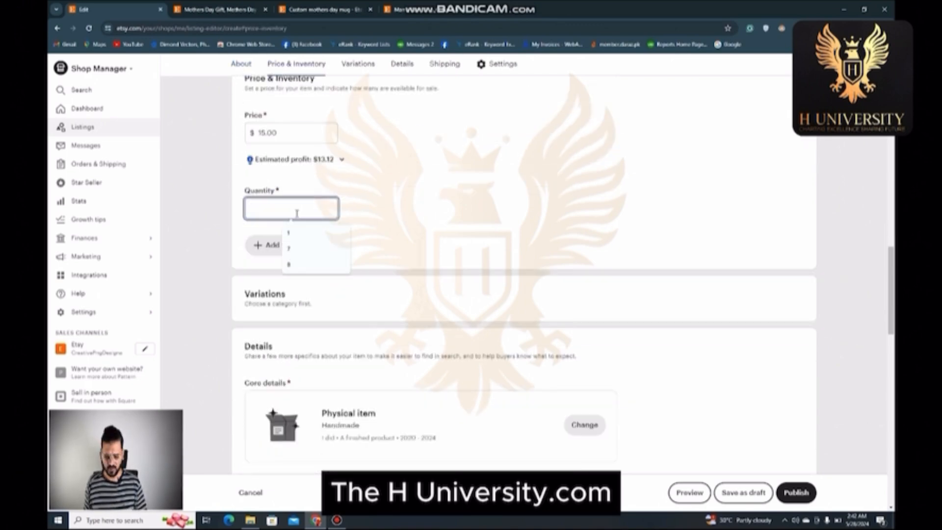
pyautogui.write('50')
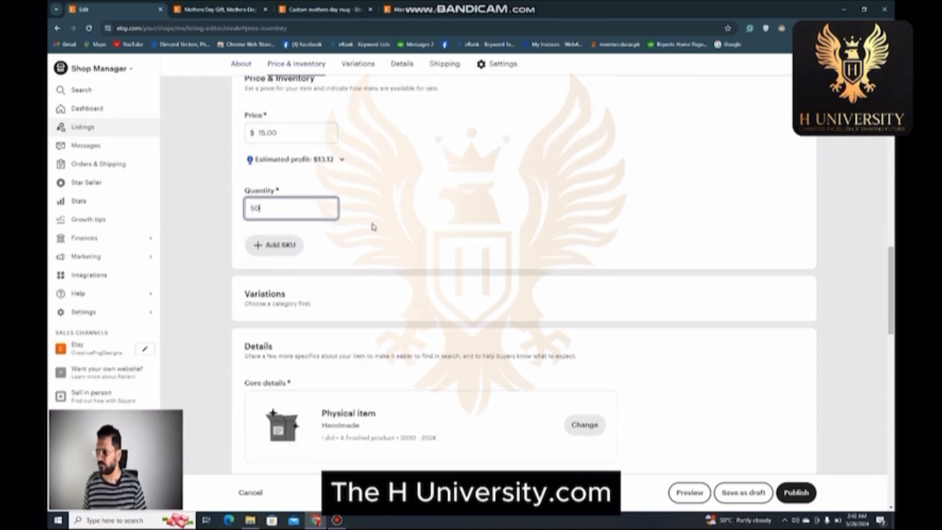
pyautogui.click(374, 225)
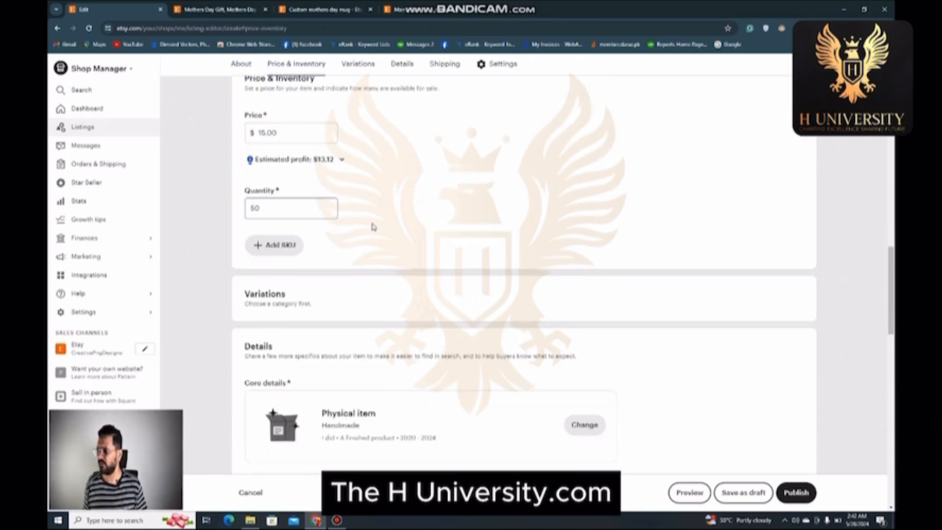
# - Add an SKU to the listing's inventory details and set it to MUG-01
pyautogui.click(273, 248)
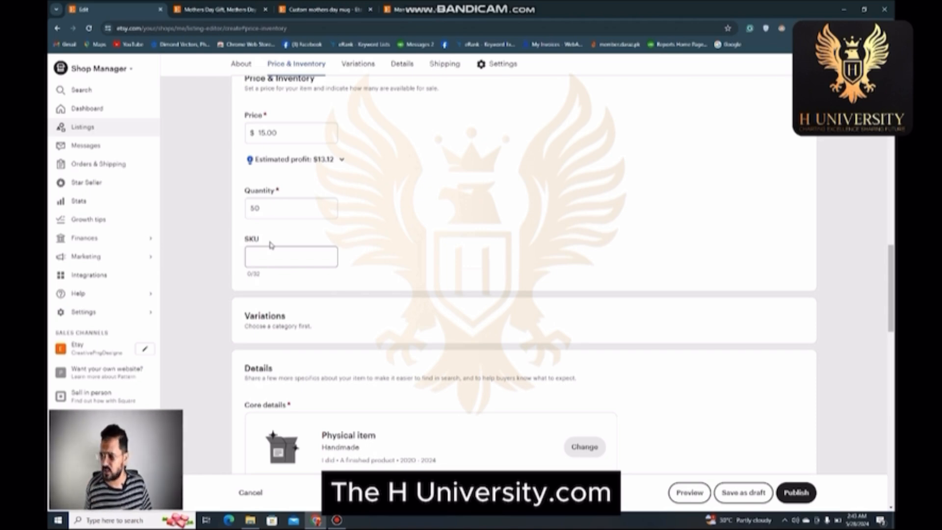
pyautogui.click(272, 251)
pyautogui.write('M')
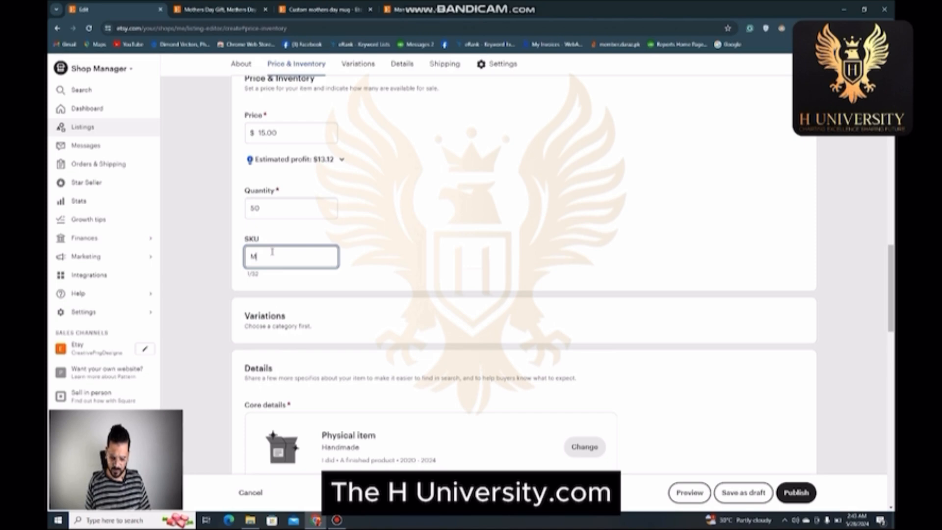
pyautogui.write('UG-0')
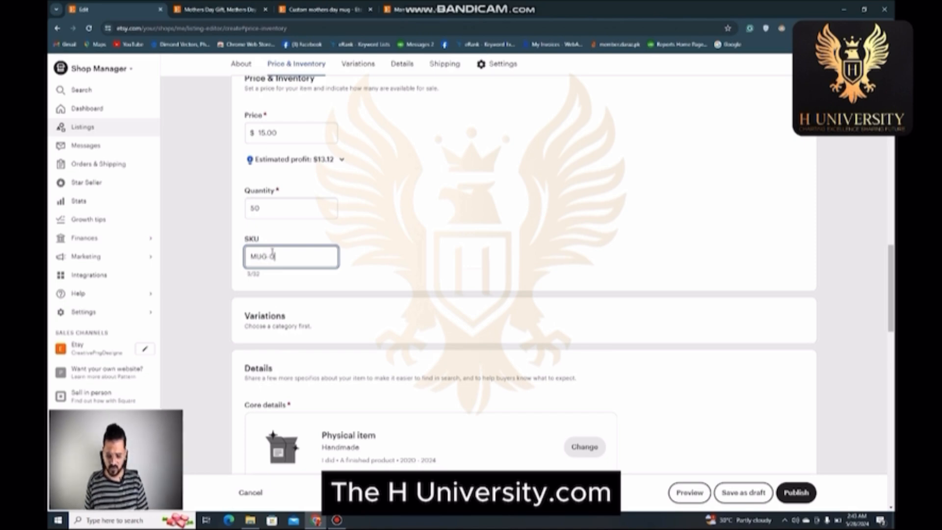
pyautogui.write('1')
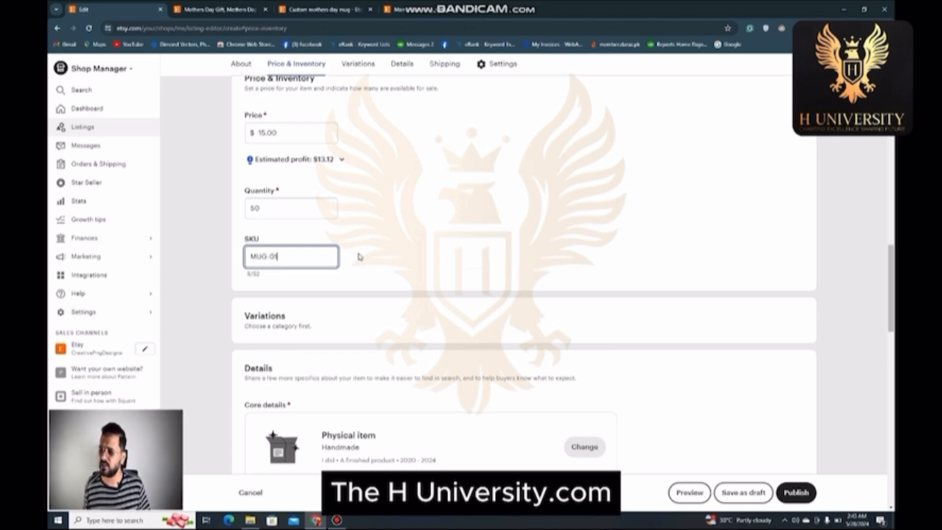
pyautogui.click(359, 256)
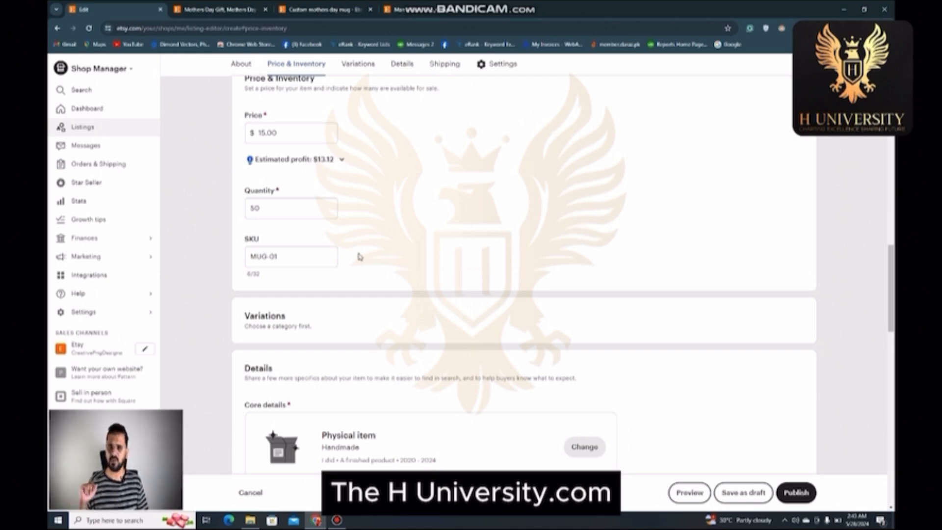
# - Search the listing categories for "mug" and assign the Mugs category under Home & Living, Drinkware
pyautogui.scroll(-2, 344, 314)
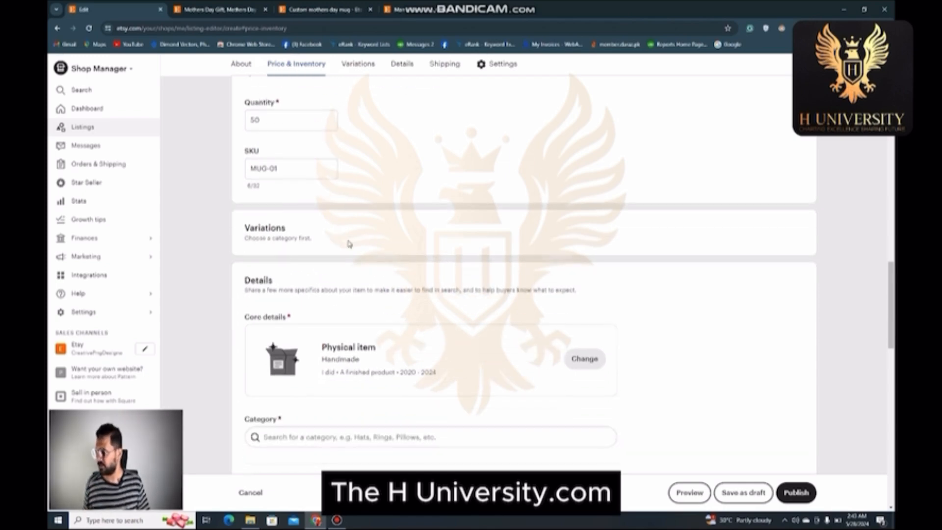
pyautogui.scroll(-2, 446, 276)
pyautogui.scroll(-1, 491, 294)
pyautogui.click(349, 305)
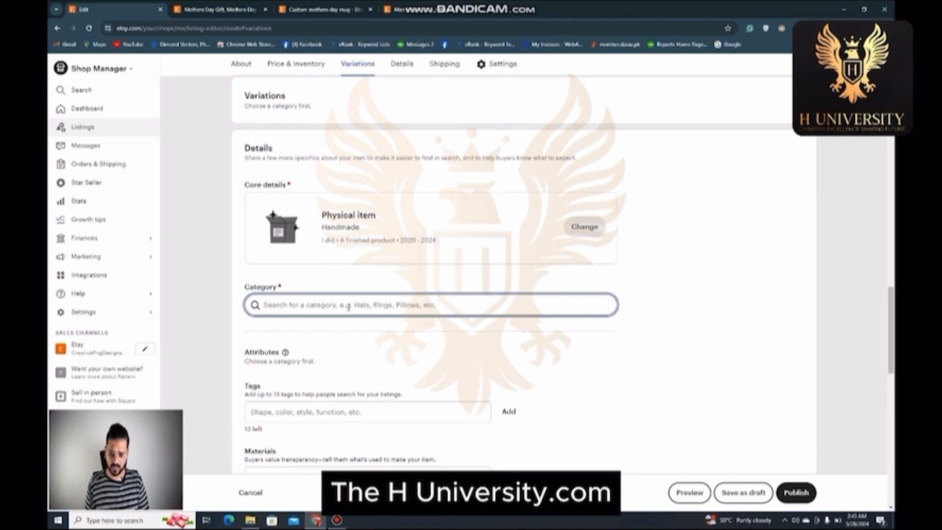
pyautogui.write('mug')
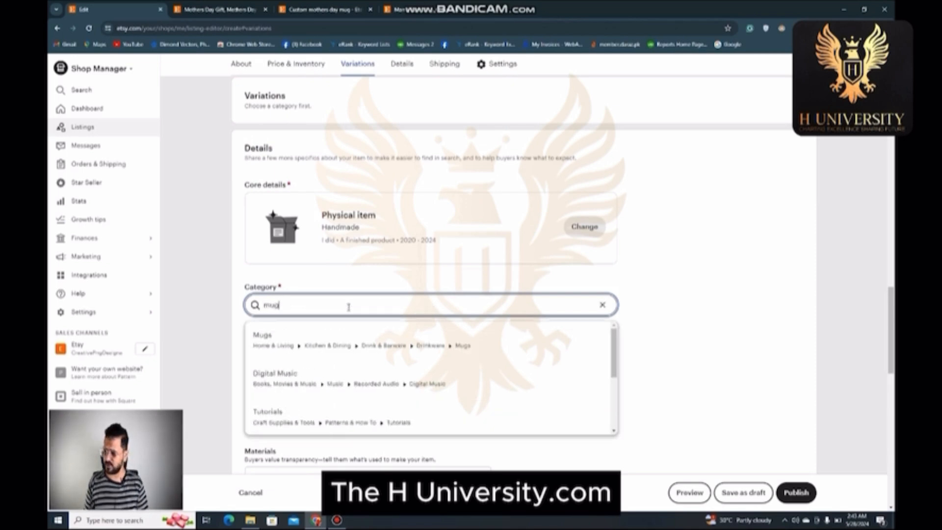
pyautogui.click(277, 334)
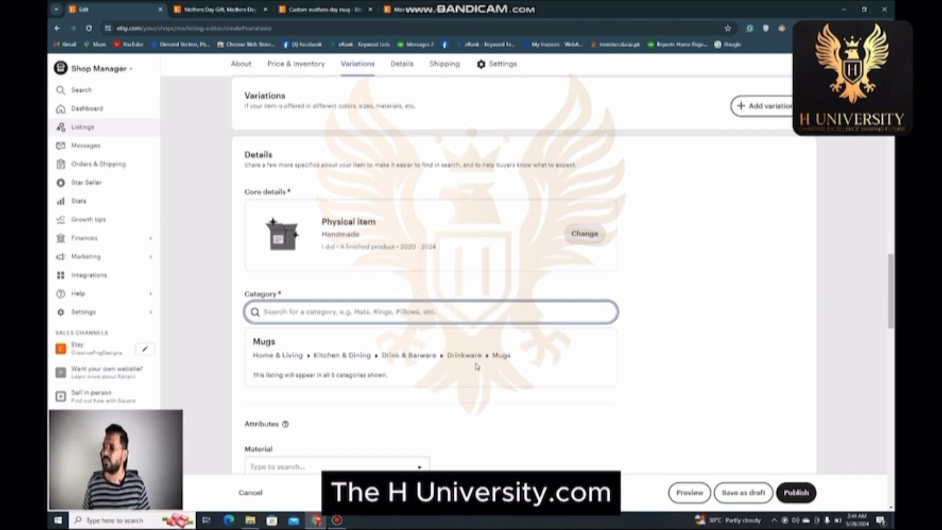
pyautogui.click(399, 285)
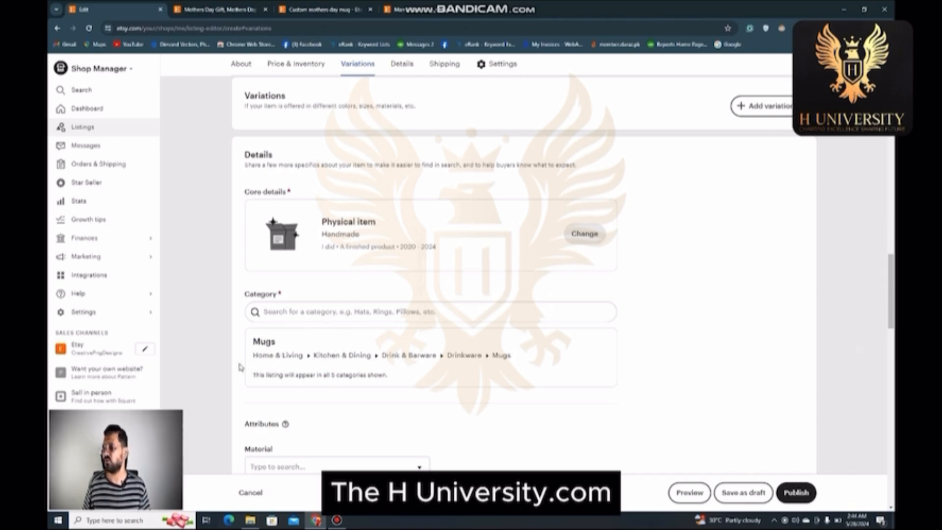
# - Set the listing's material attribute to Ceramic
pyautogui.scroll(-3, 240, 367)
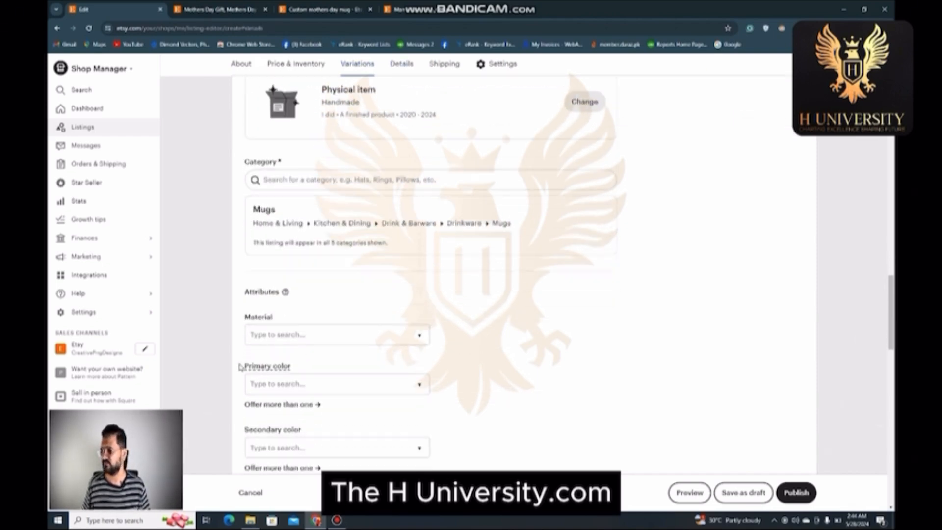
pyautogui.click(267, 341)
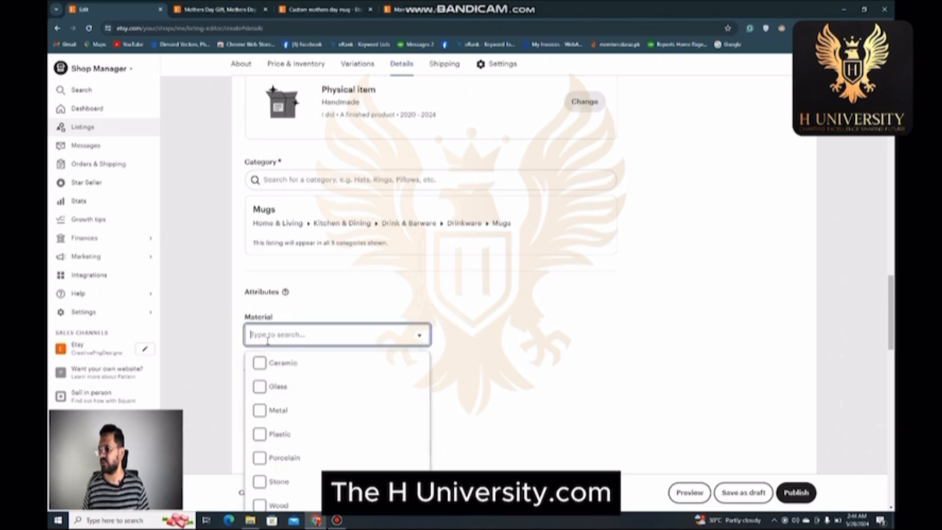
pyautogui.click(265, 364)
pyautogui.click(265, 365)
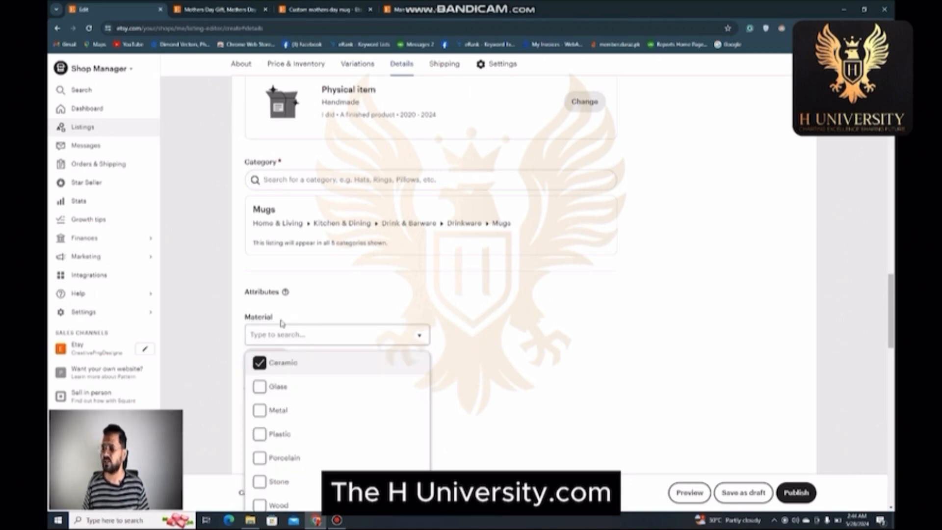
pyautogui.click(283, 323)
# - Set the listing's primary color attribute to White
pyautogui.scroll(-2, 283, 323)
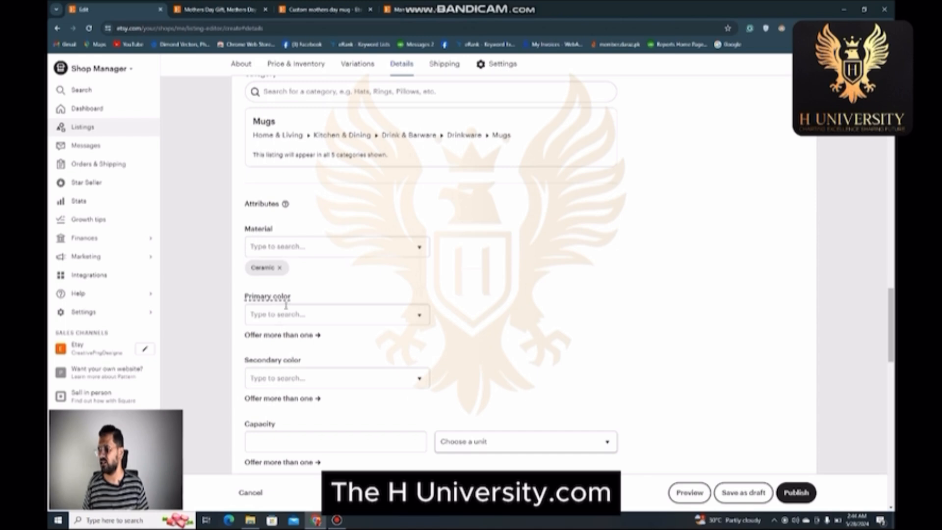
pyautogui.click(328, 313)
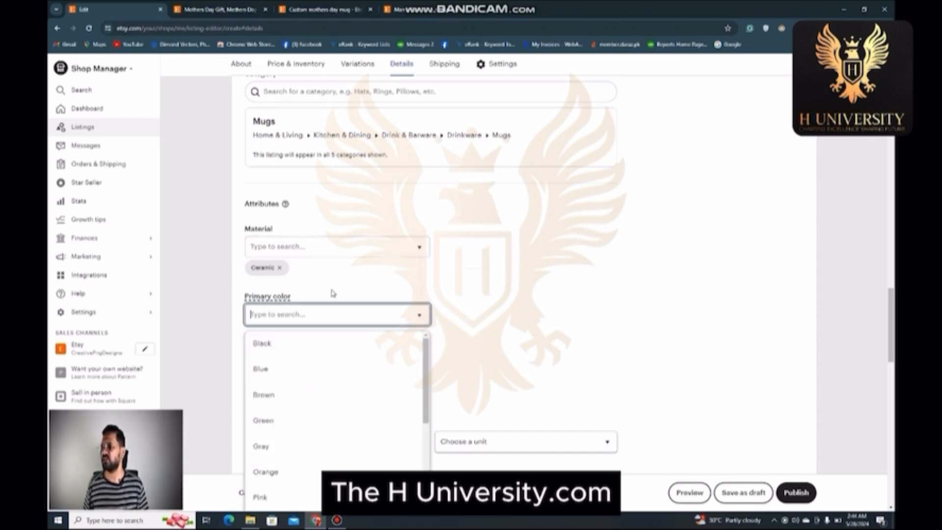
pyautogui.scroll(-3, 281, 397)
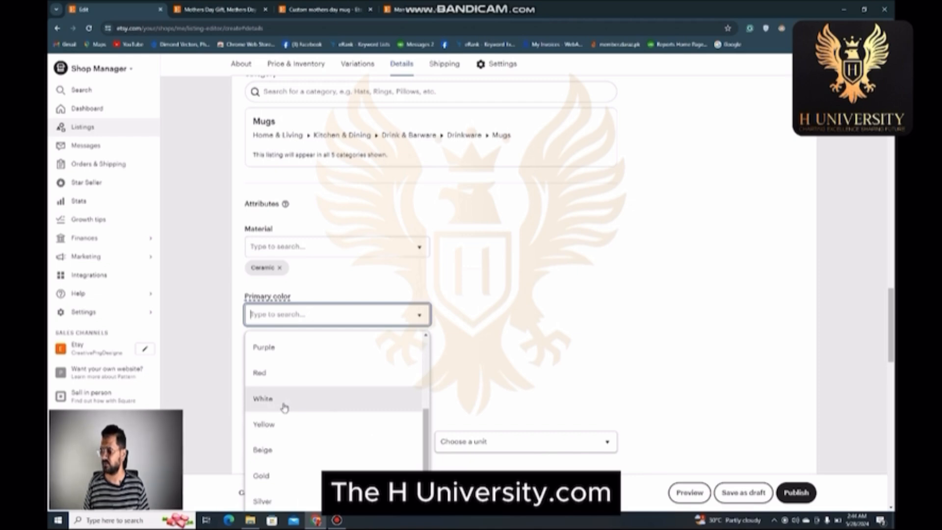
pyautogui.click(294, 398)
# - Set the listing's secondary color attribute to White
pyautogui.scroll(-3, 345, 295)
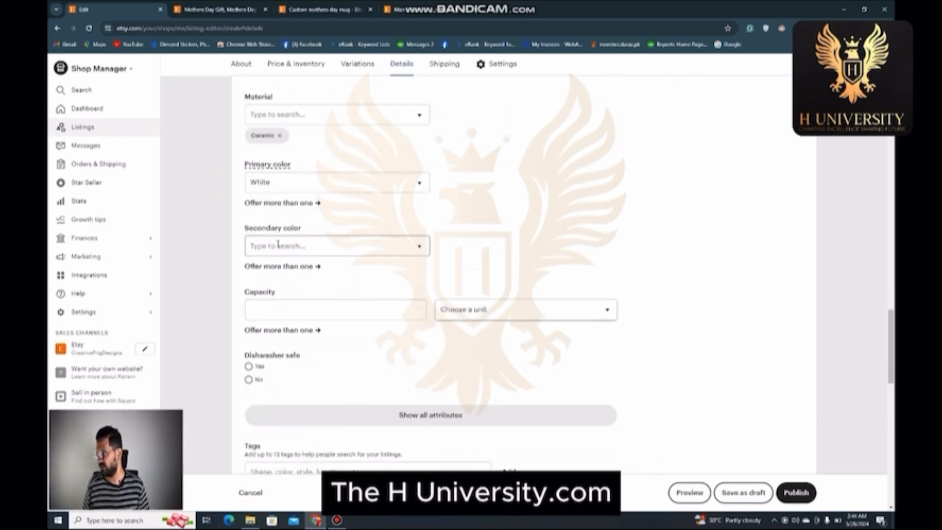
pyautogui.click(294, 245)
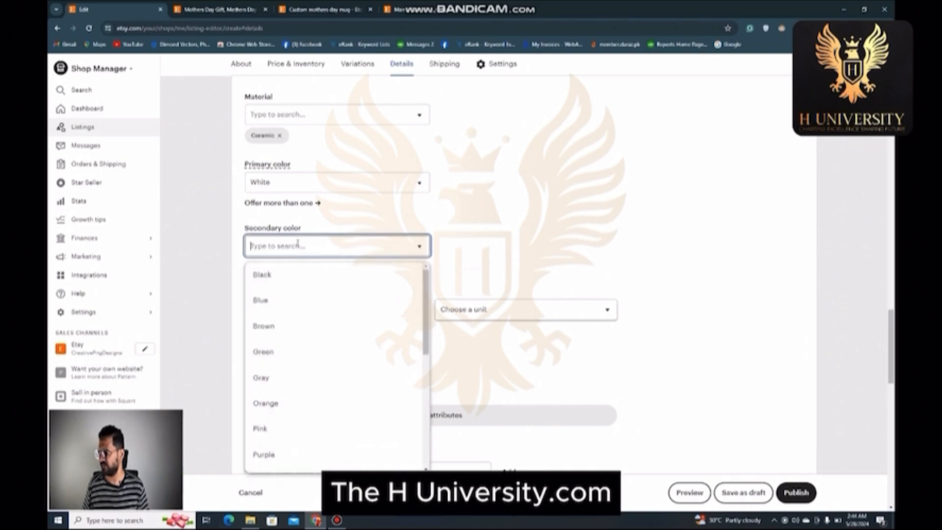
pyautogui.scroll(1, 268, 393)
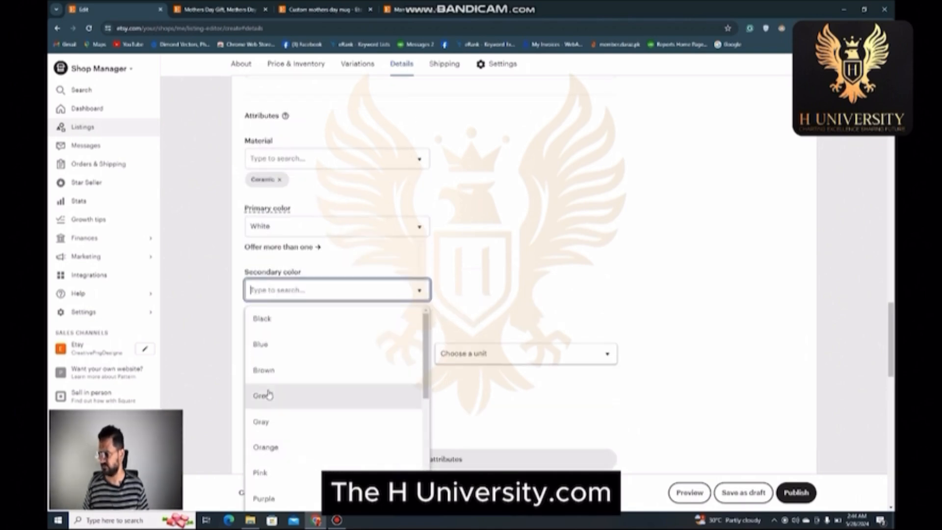
pyautogui.scroll(-2, 271, 386)
pyautogui.scroll(-4, 272, 386)
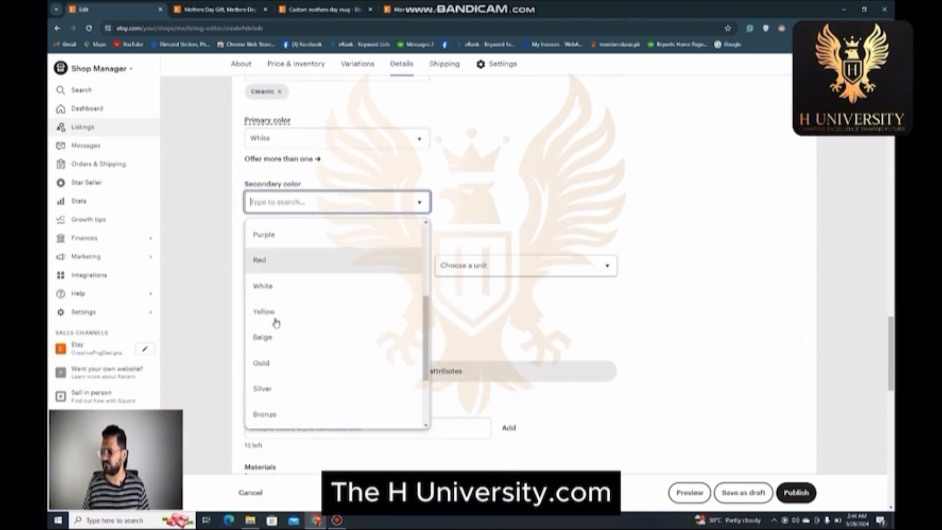
pyautogui.click(273, 291)
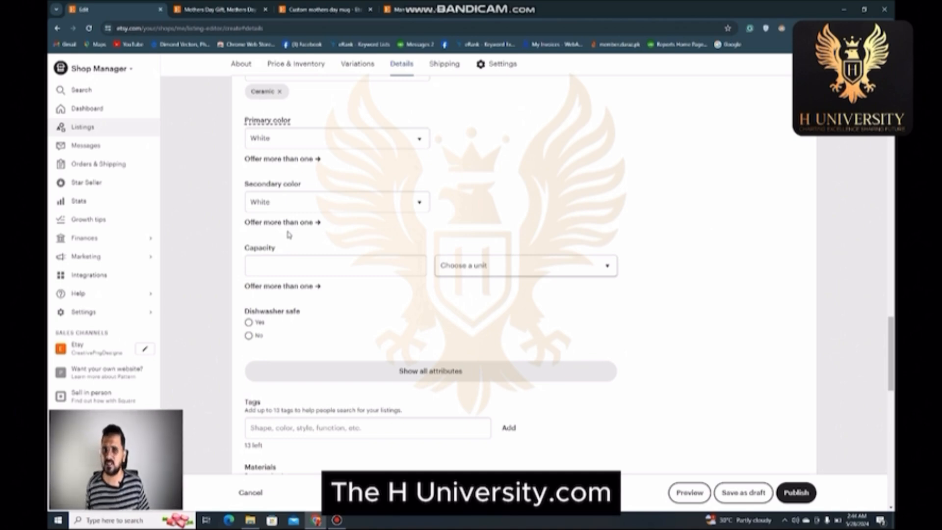
# - Set the unit of the capacity attribute to Fluid ounces
pyautogui.click(463, 273)
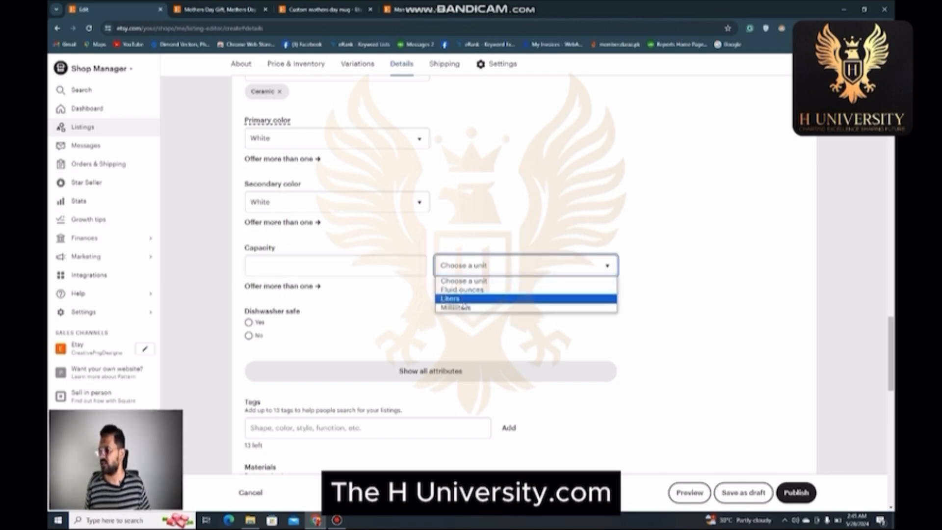
pyautogui.click(464, 290)
pyautogui.click(363, 260)
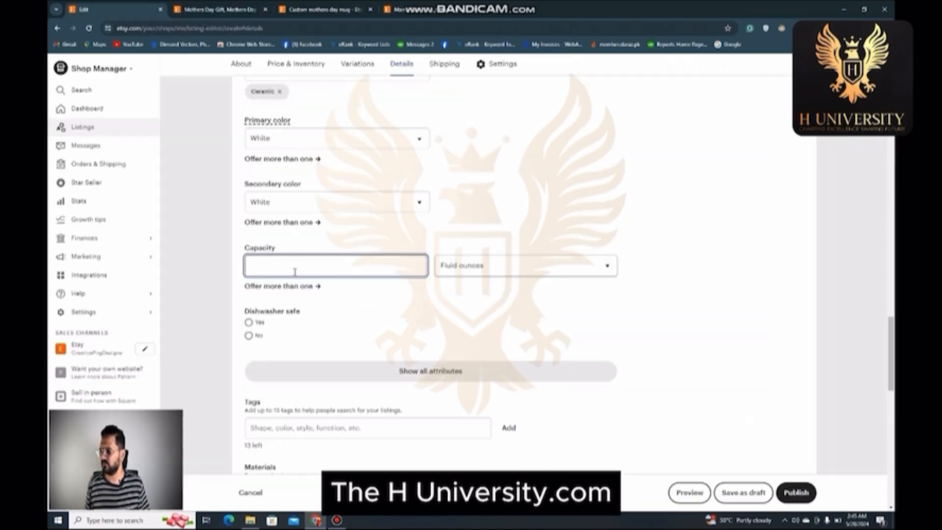
# - Set the mug's capacity attribute to 0.30 with Liters as the unit
pyautogui.click(478, 268)
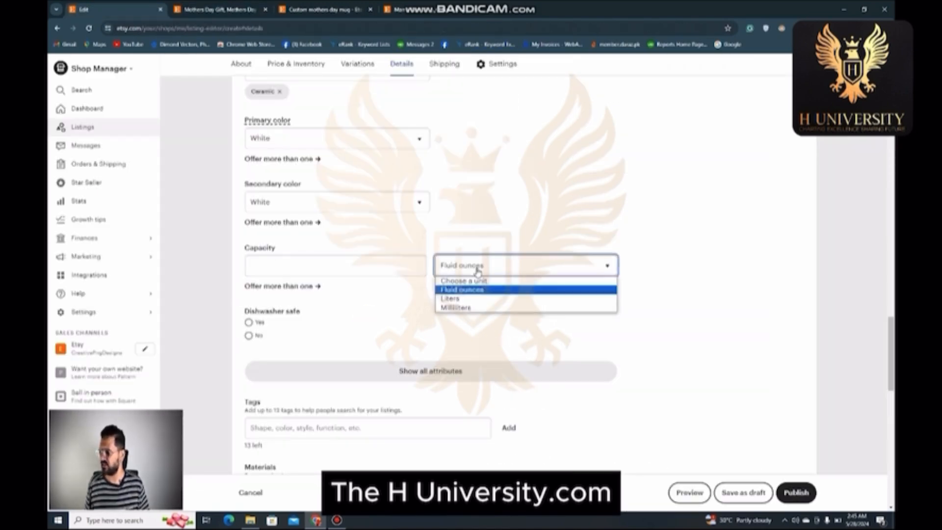
pyautogui.click(461, 298)
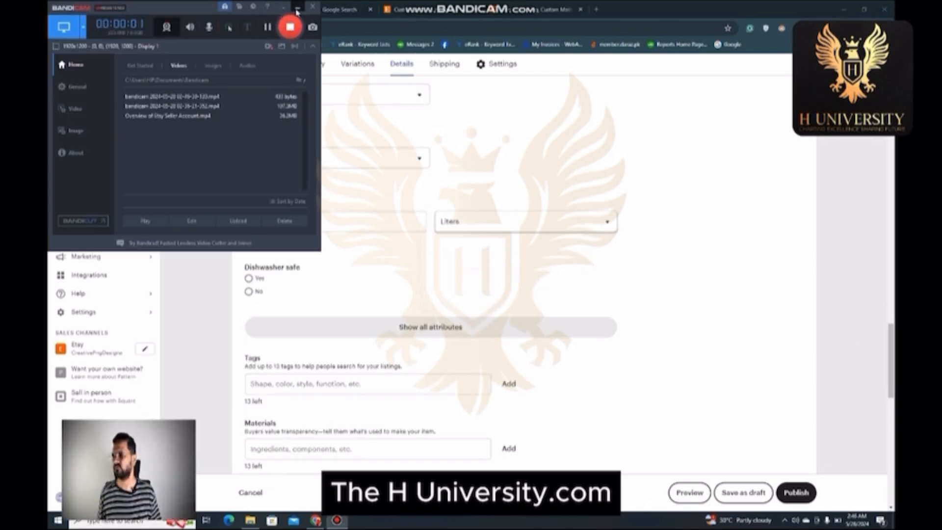
pyautogui.click(294, 9)
pyautogui.click(269, 216)
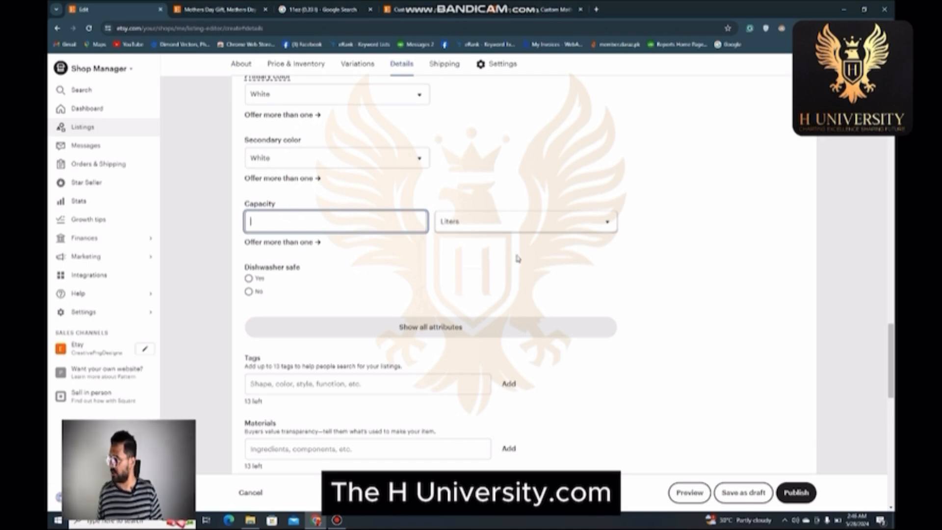
pyautogui.click(499, 226)
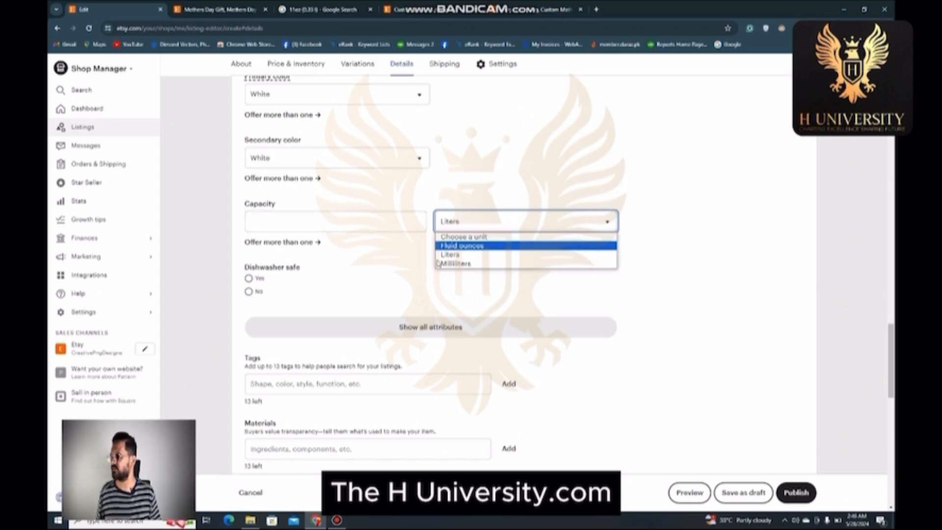
pyautogui.click(448, 255)
pyautogui.click(377, 226)
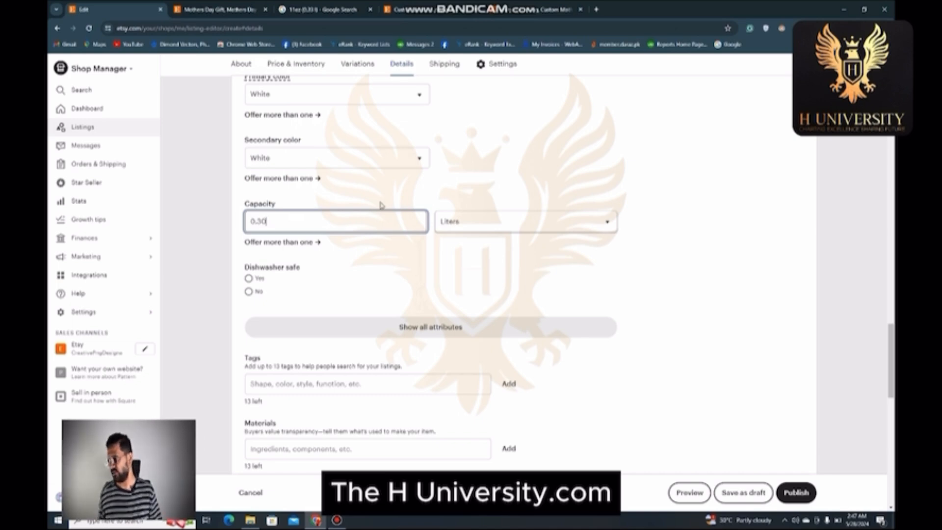
pyautogui.click(260, 260)
# - Mark the mug as not dishwasher safe
pyautogui.scroll(-2, 273, 253)
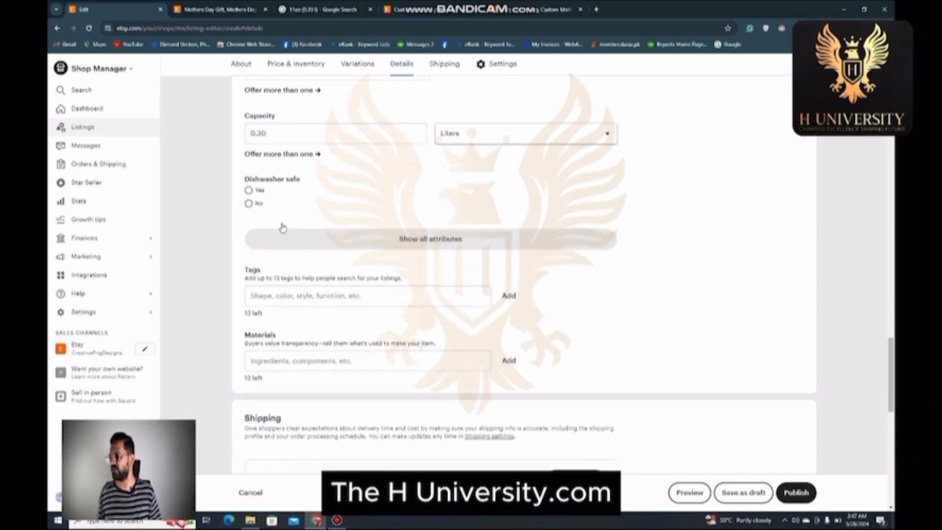
pyautogui.click(249, 190)
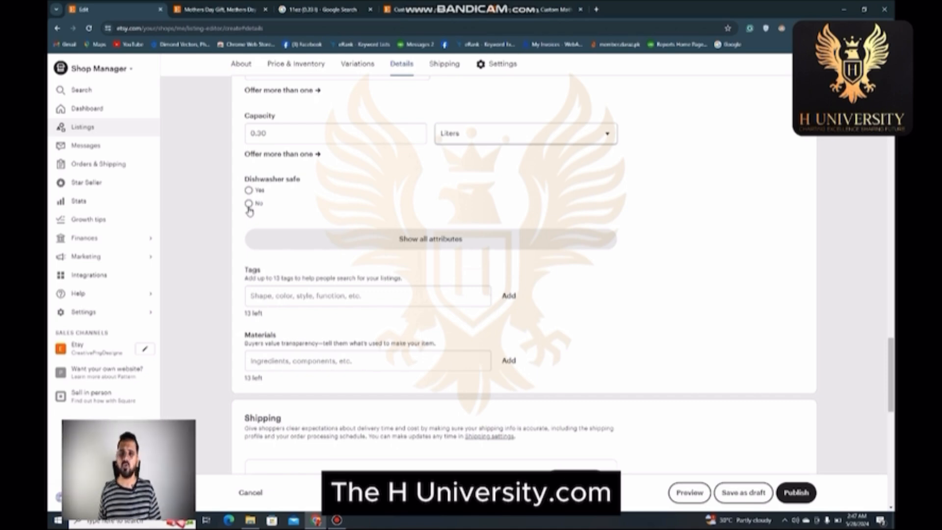
pyautogui.click(249, 203)
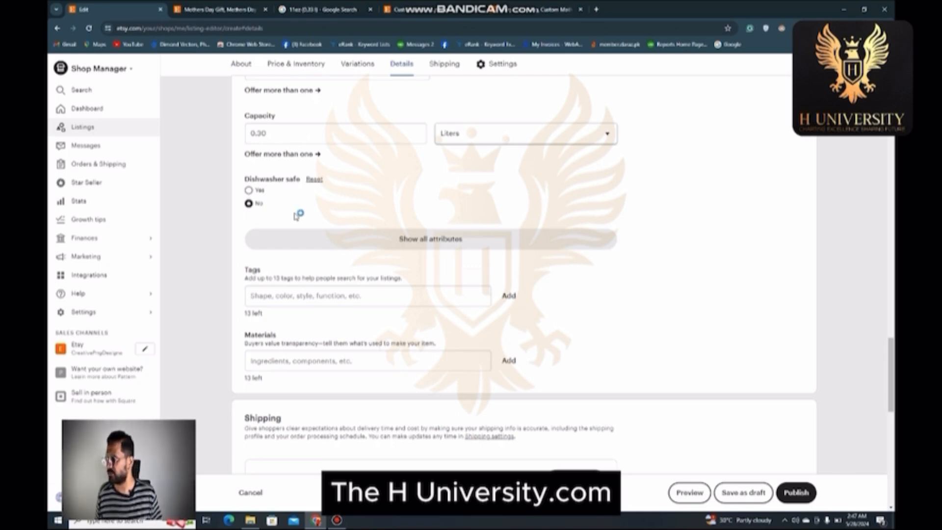
# - Reveal all attributes and answer Yes for microwave safe, handle, insulated and enamel
pyautogui.click(426, 246)
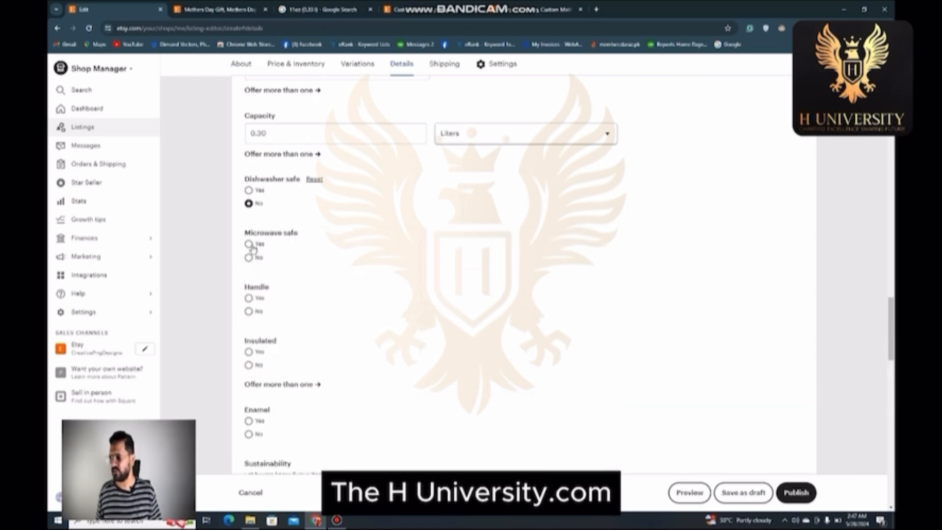
pyautogui.click(249, 244)
pyautogui.click(249, 299)
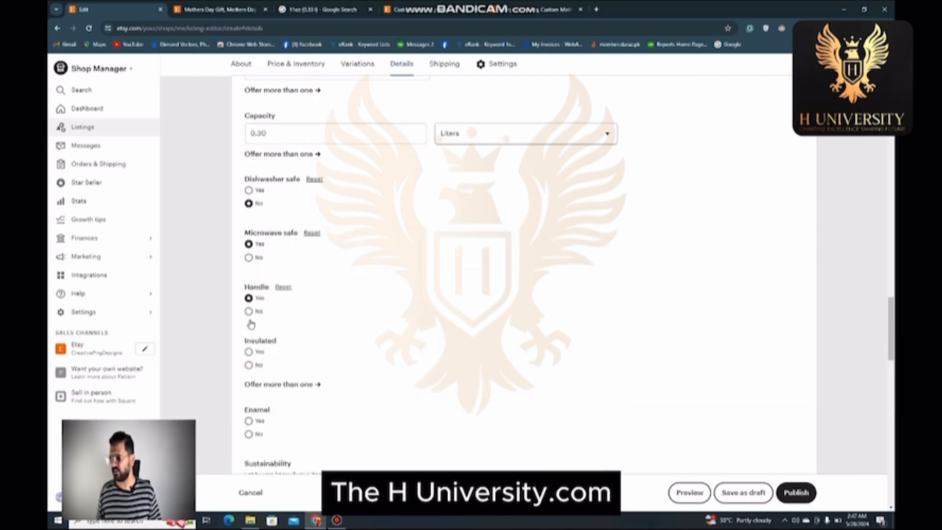
pyautogui.click(248, 352)
pyautogui.scroll(-2, 249, 353)
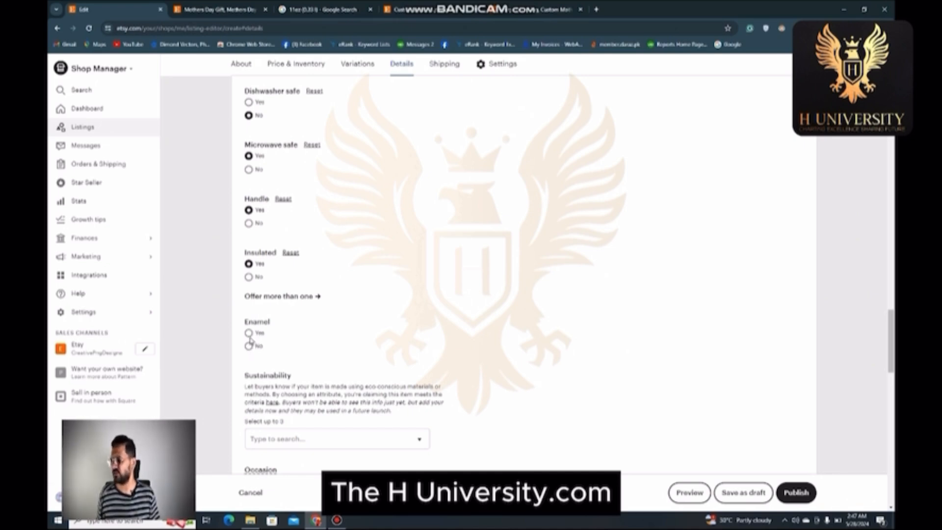
pyautogui.click(249, 333)
# - Set the listing's sustainability attribute to Recycled glass
pyautogui.scroll(-2, 261, 342)
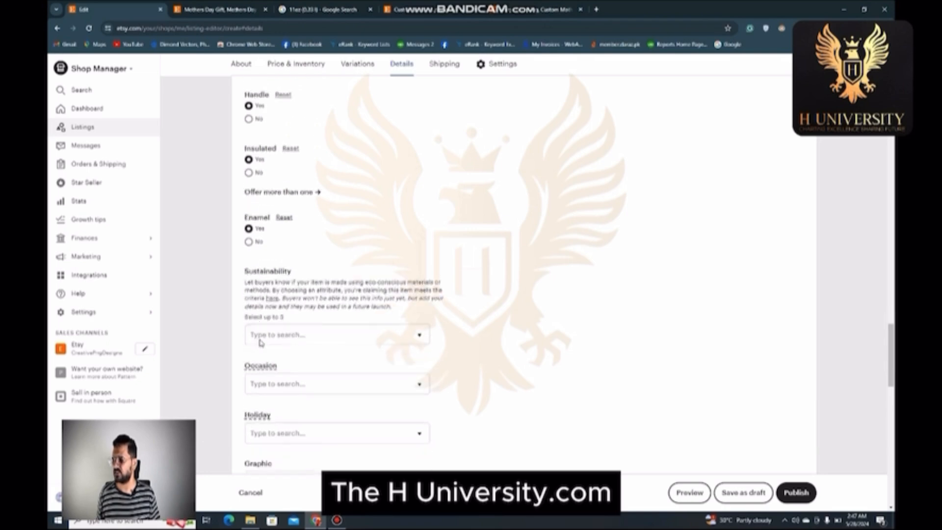
pyautogui.scroll(-1, 261, 342)
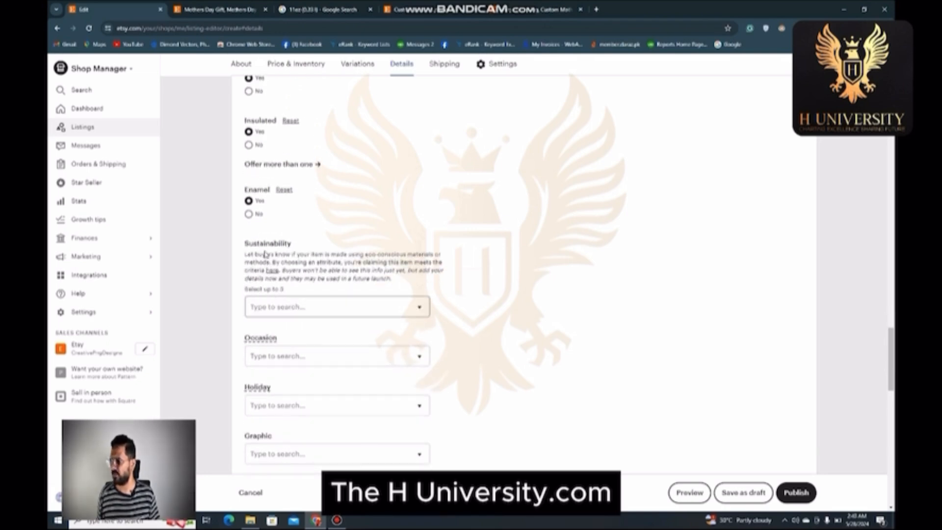
pyautogui.scroll(-2, 293, 323)
pyautogui.click(280, 217)
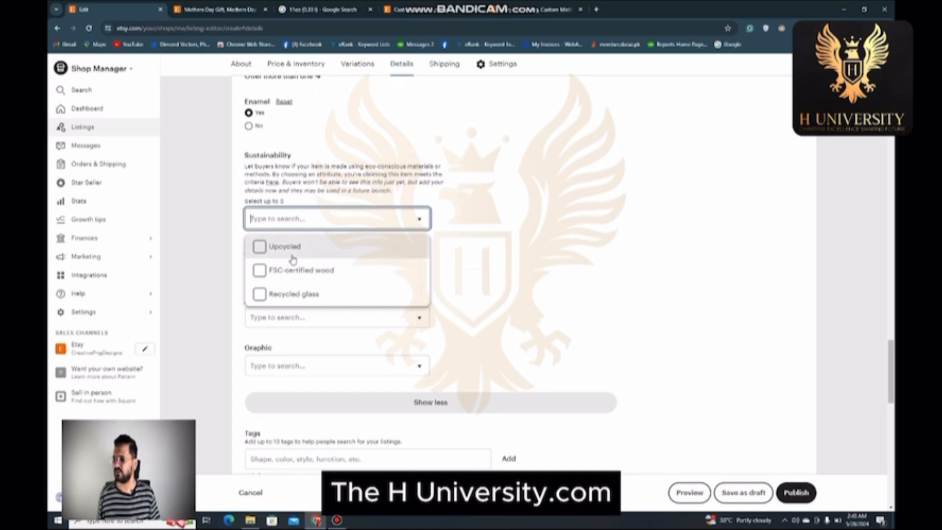
pyautogui.click(273, 295)
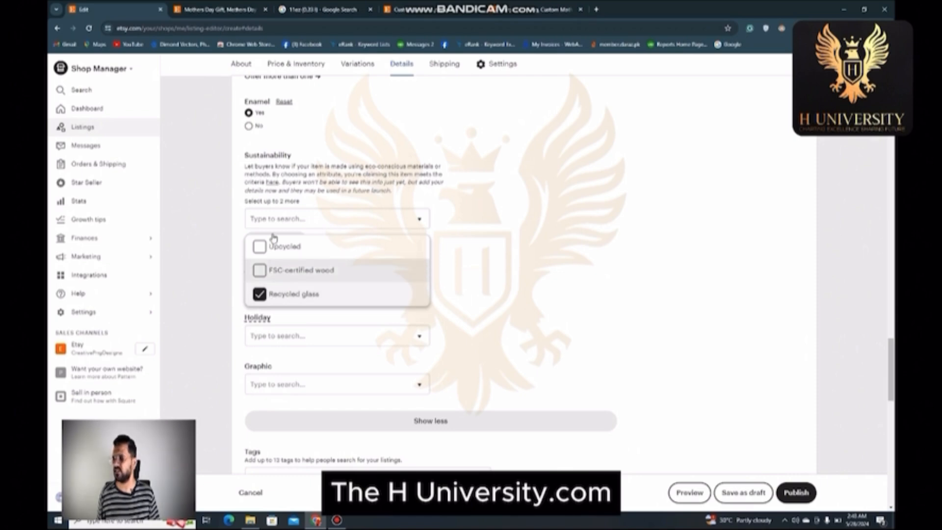
pyautogui.scroll(-5, 442, 199)
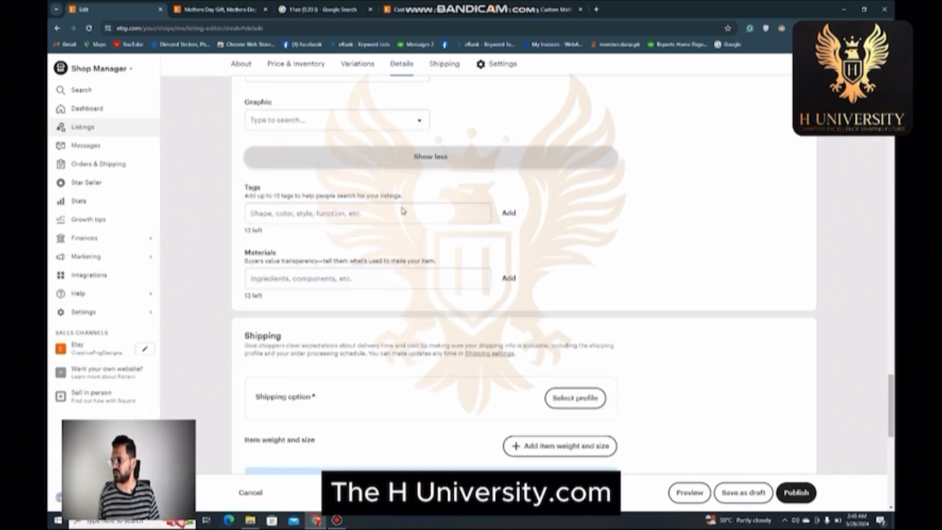
pyautogui.scroll(4, 494, 170)
pyautogui.click(494, 170)
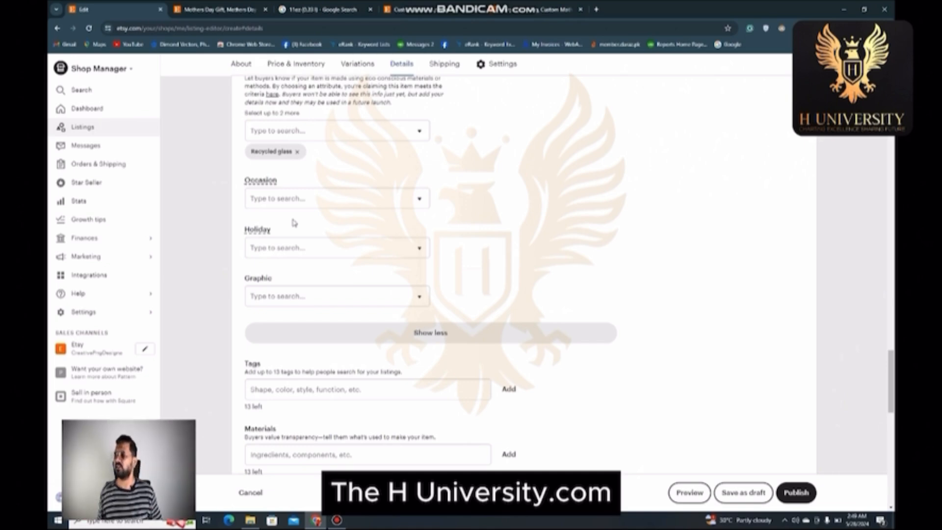
# - Search the holiday attribute for "mother" and set it to Mother's Day
pyautogui.click(288, 246)
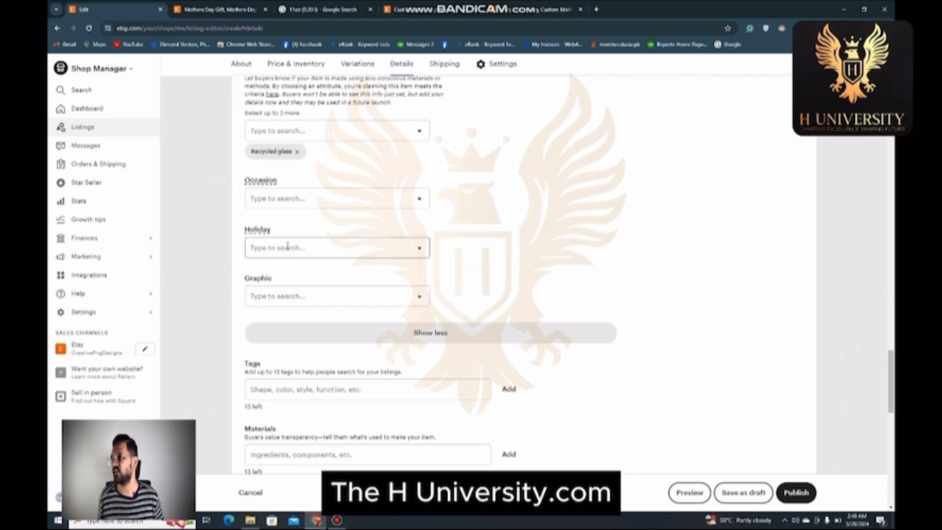
pyautogui.click(288, 247)
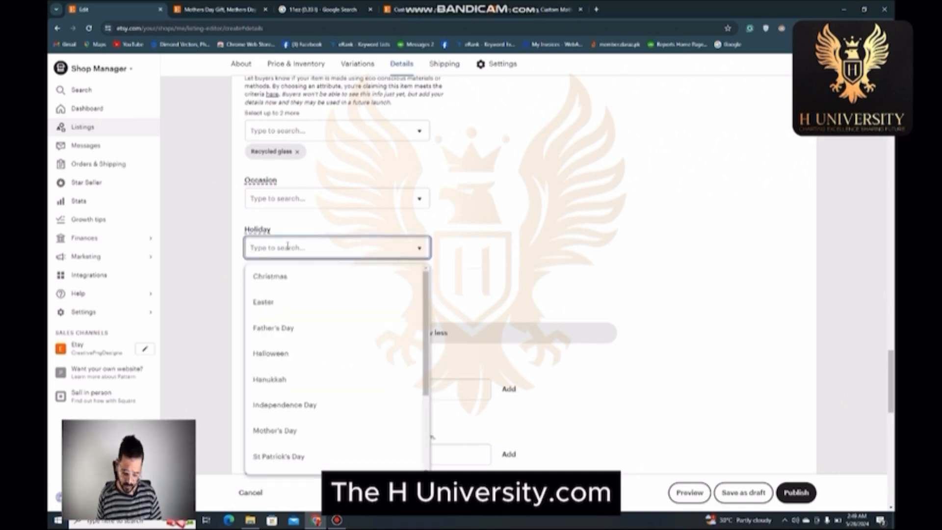
pyautogui.write('mother')
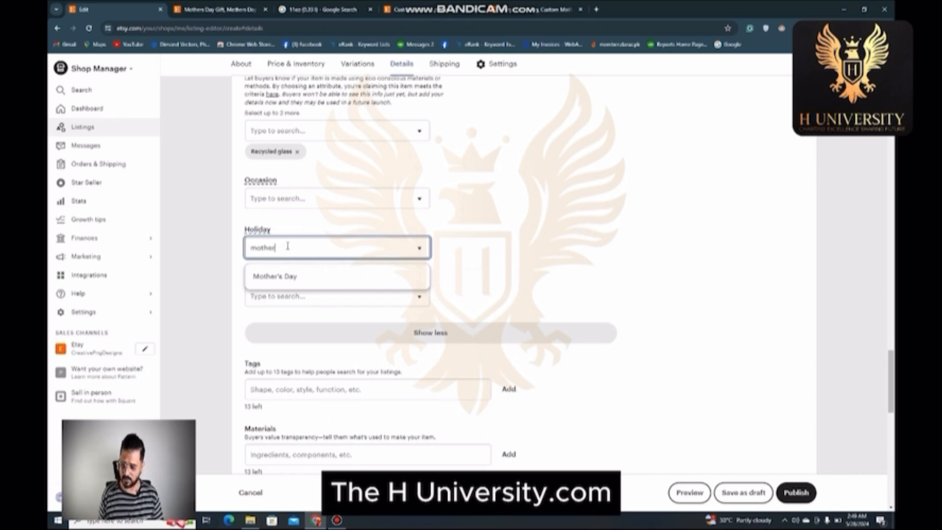
pyautogui.click(273, 277)
# - Set the listing's graphic attribute to Plants & trees
pyautogui.click(287, 296)
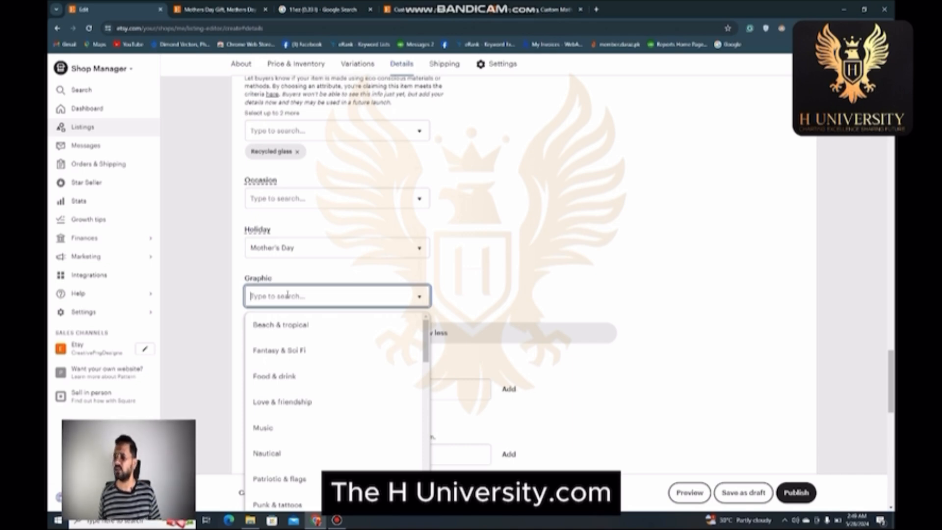
pyautogui.scroll(-10, 319, 381)
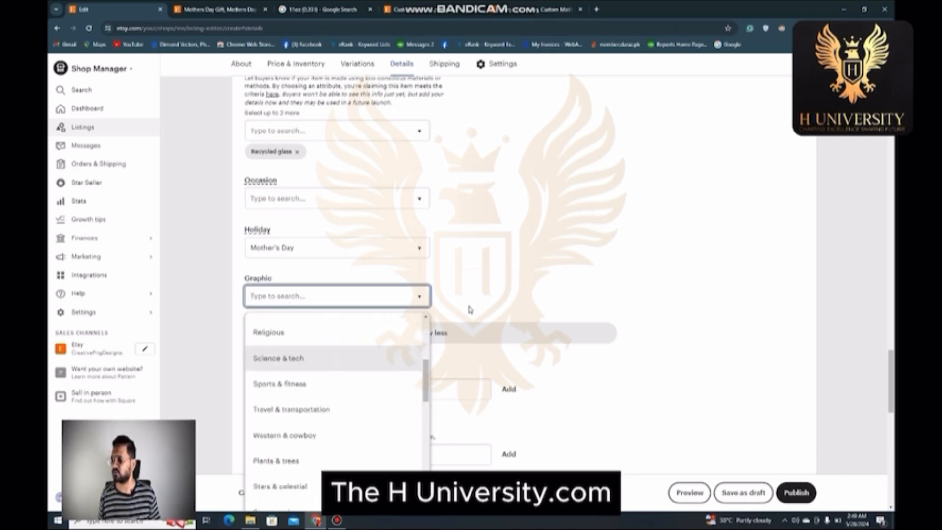
pyautogui.scroll(-1, 499, 279)
pyautogui.scroll(-1, 499, 279)
pyautogui.scroll(-8, 351, 311)
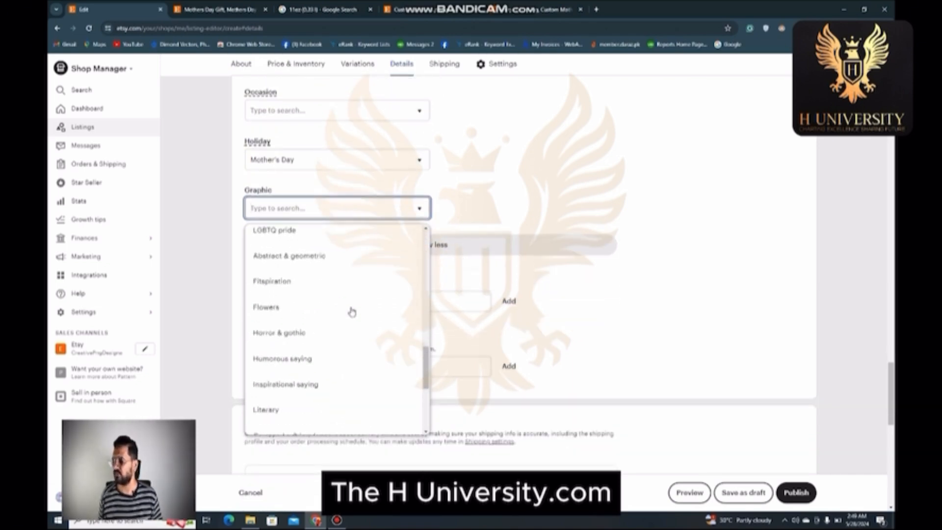
pyautogui.scroll(-2, 351, 311)
pyautogui.scroll(-3, 339, 304)
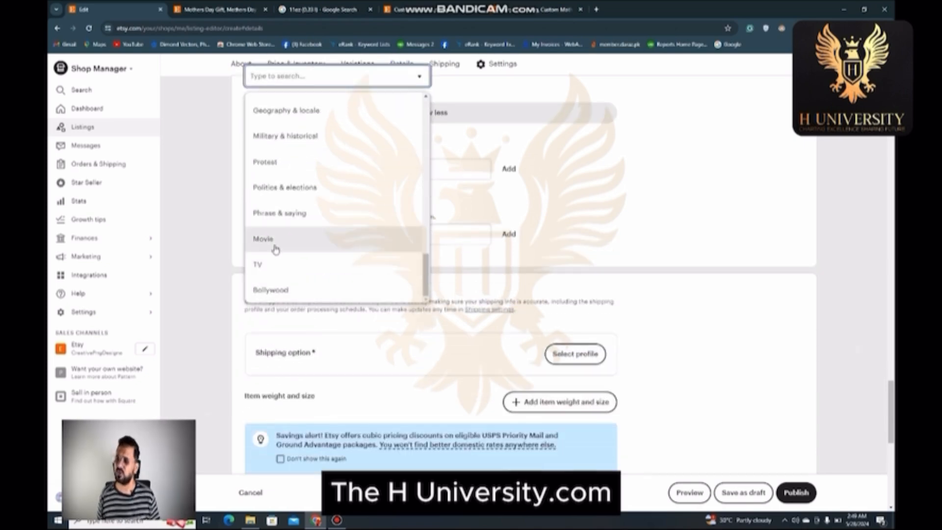
pyautogui.scroll(5, 275, 196)
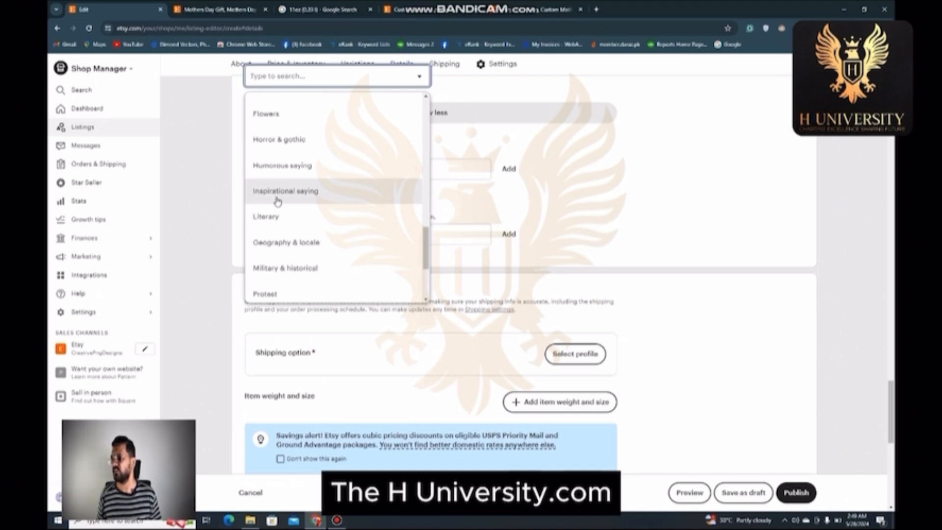
pyautogui.scroll(4, 279, 201)
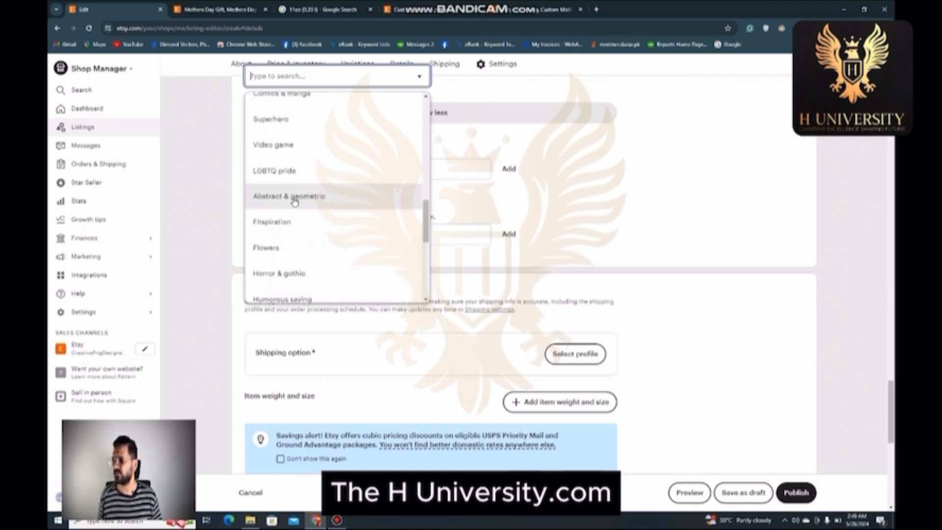
pyautogui.scroll(5, 289, 196)
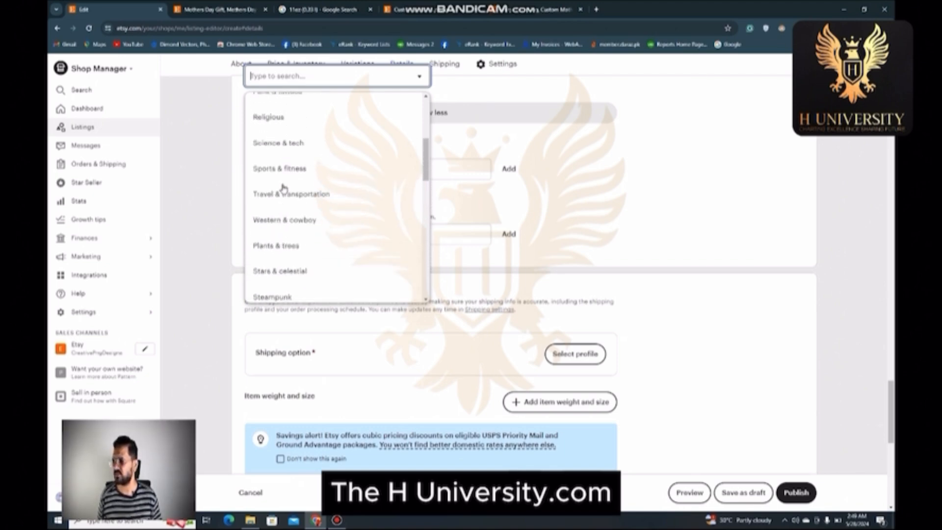
pyautogui.scroll(-4, 290, 201)
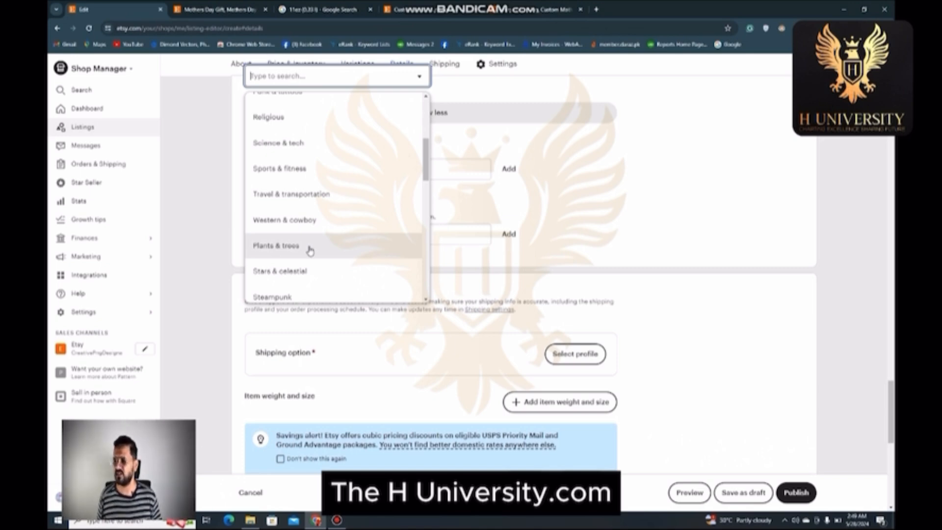
pyautogui.click(310, 251)
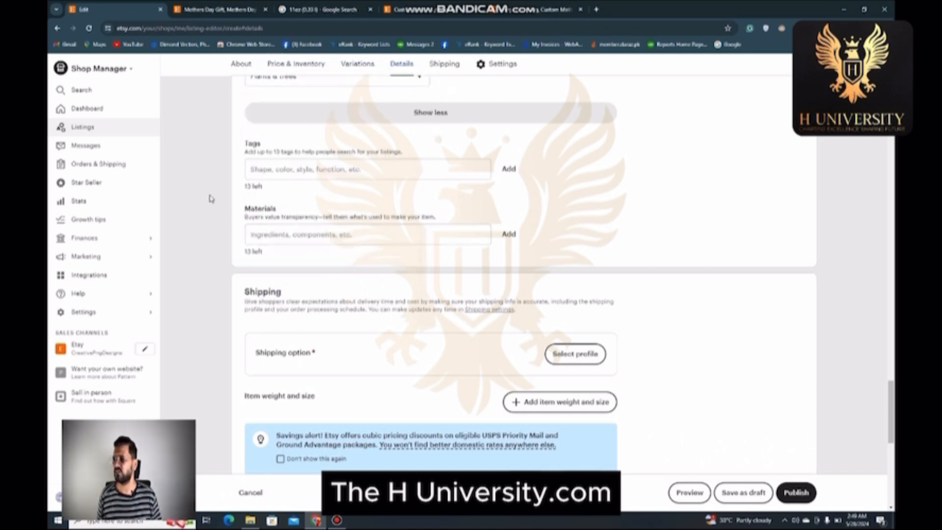
# - Check the mug design in the enlarged primary photo and review the listing's sections down to the tags
pyautogui.scroll(1, 226, 225)
pyautogui.scroll(10, 225, 225)
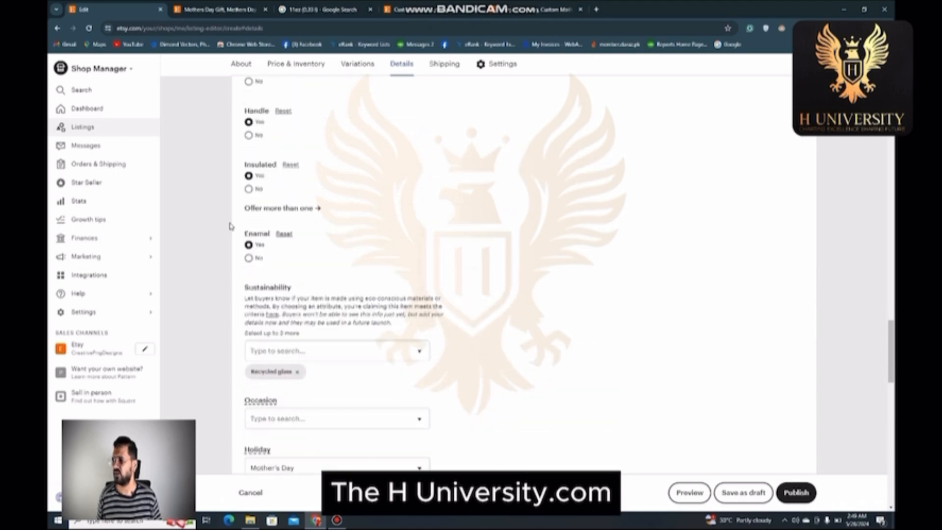
pyautogui.scroll(15, 230, 226)
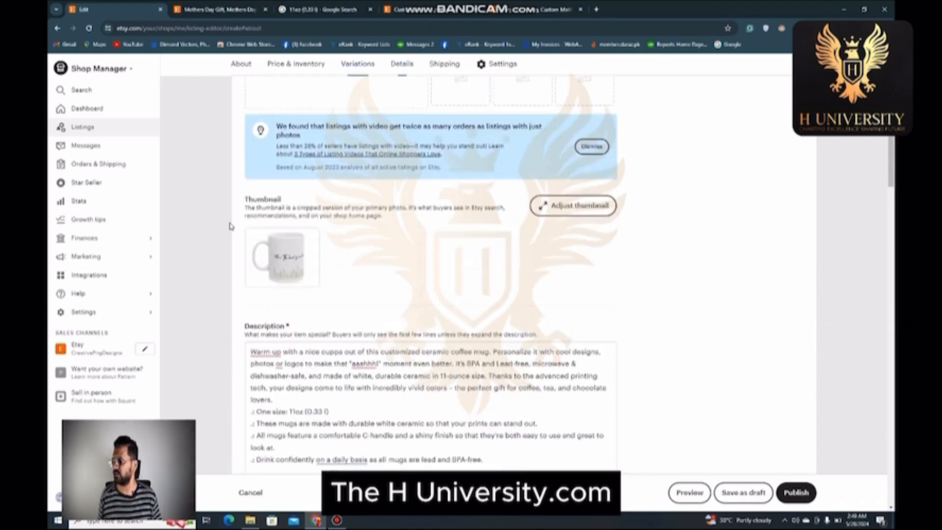
pyautogui.scroll(3, 230, 226)
pyautogui.click(333, 259)
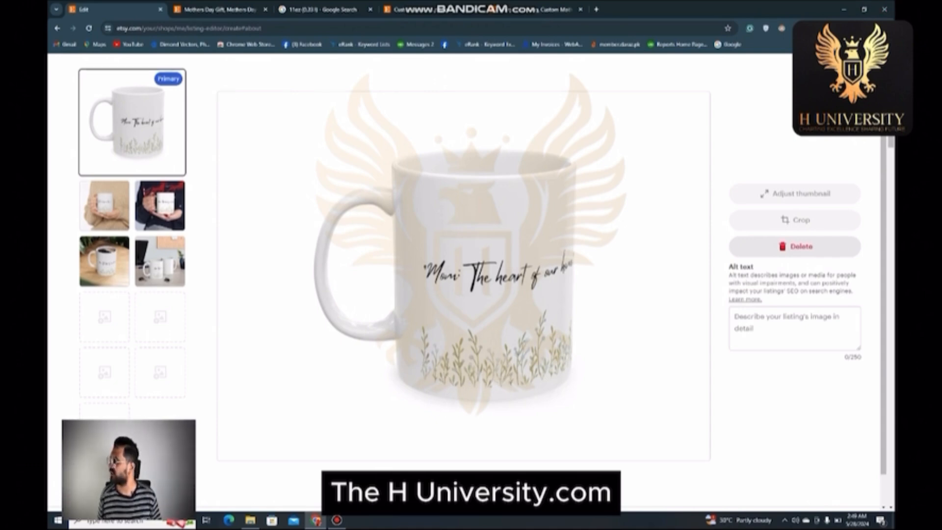
pyautogui.press('Escape')
pyautogui.scroll(-15, 284, 305)
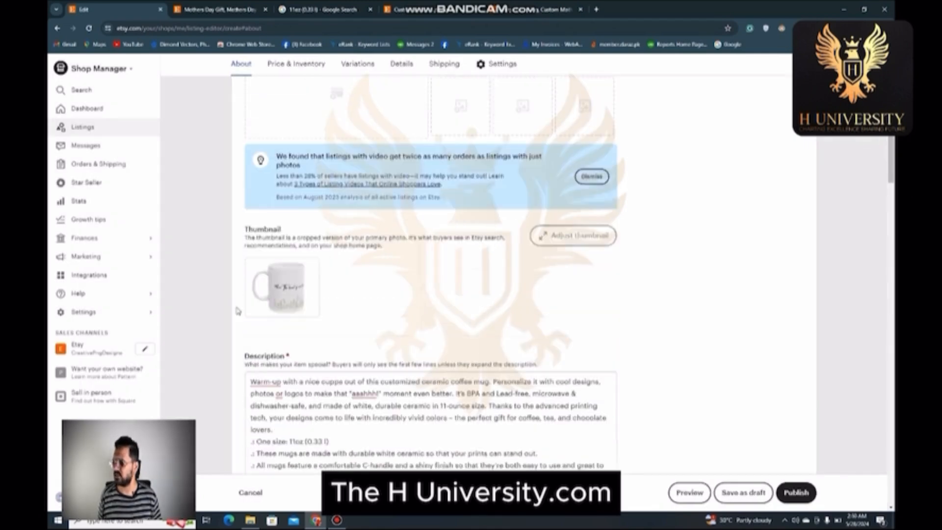
pyautogui.scroll(-10, 237, 310)
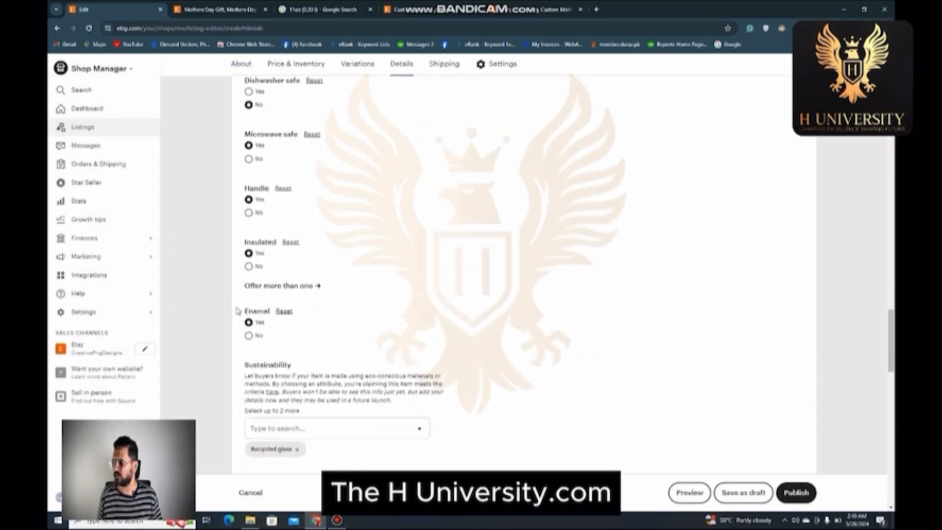
pyautogui.scroll(-6, 231, 324)
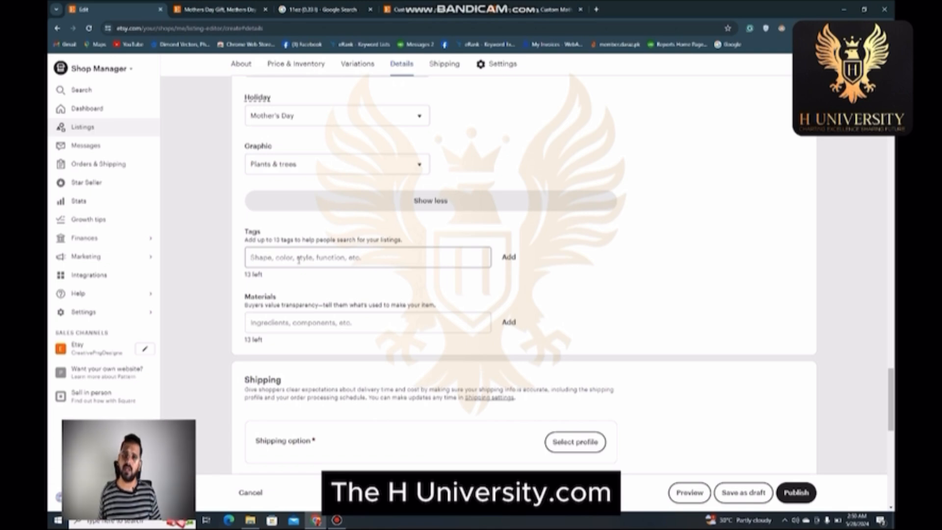
# - Copy the reference listing's title and add tags from it: Gift for Mom, Mug Mom Gift, Mom Mug and Mothers Day Mug
pyautogui.hotkey('ctrl', 'Tab')
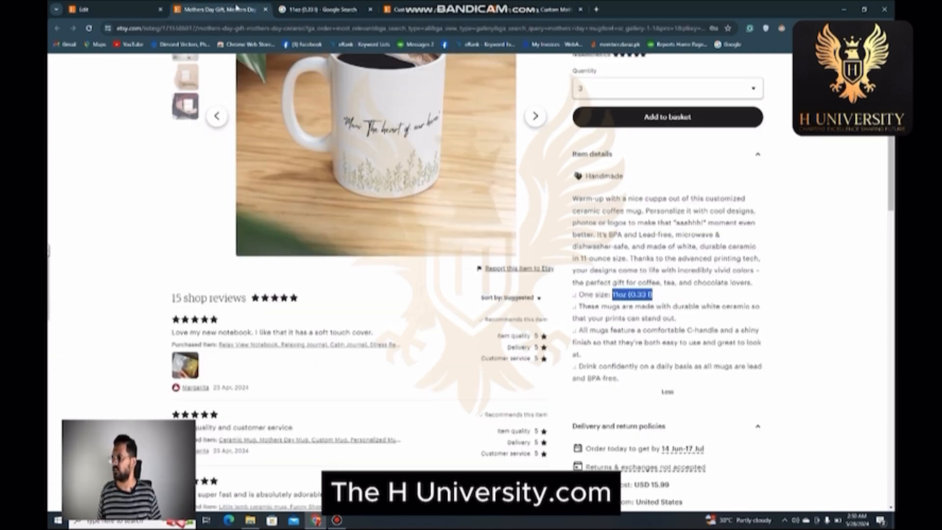
pyautogui.scroll(3, 575, 150)
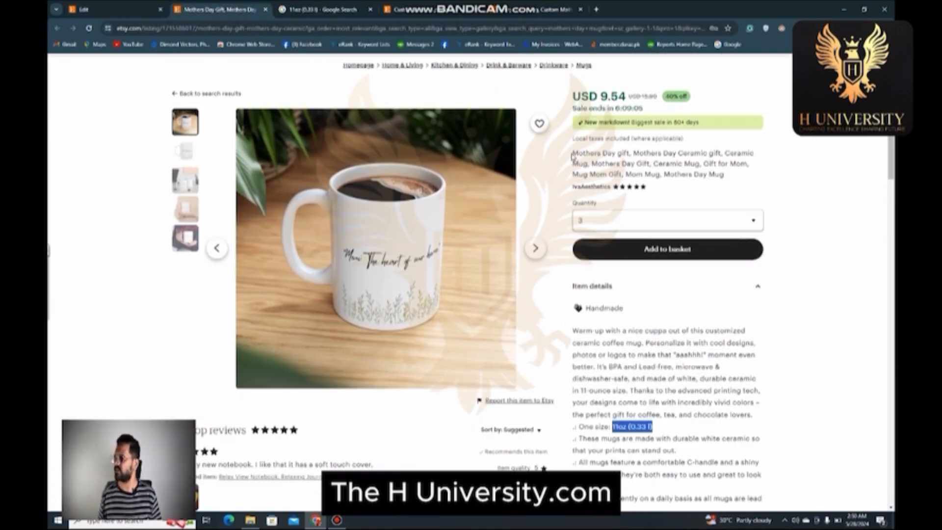
pyautogui.moveTo(574, 150); pyautogui.dragTo(725, 175)
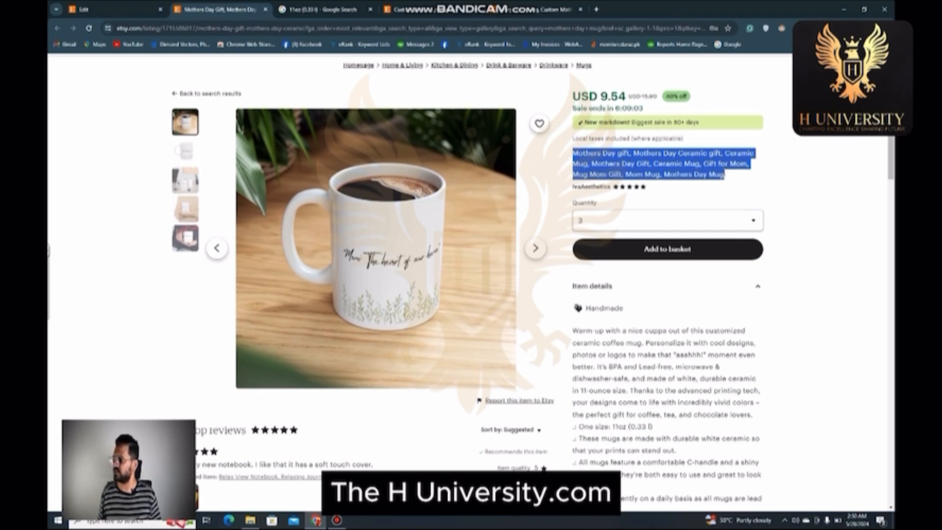
pyautogui.click(109, 5)
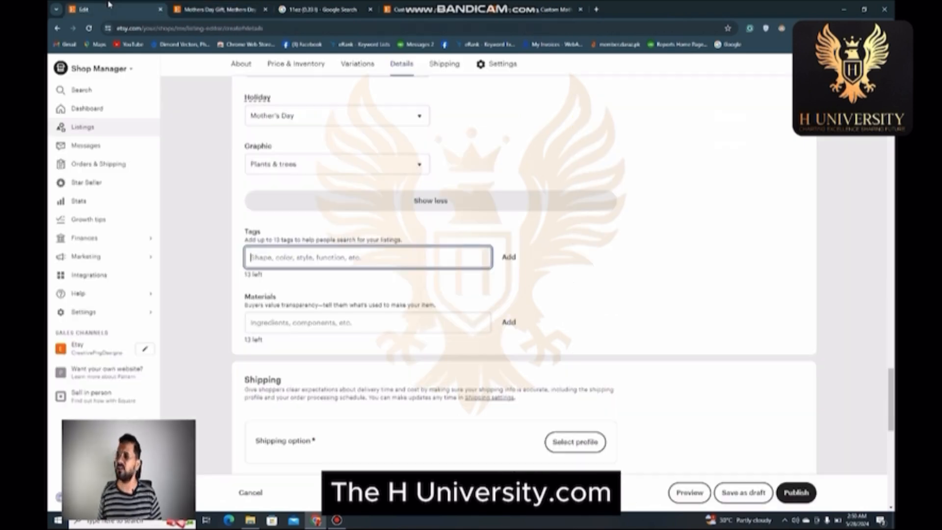
pyautogui.click(276, 330)
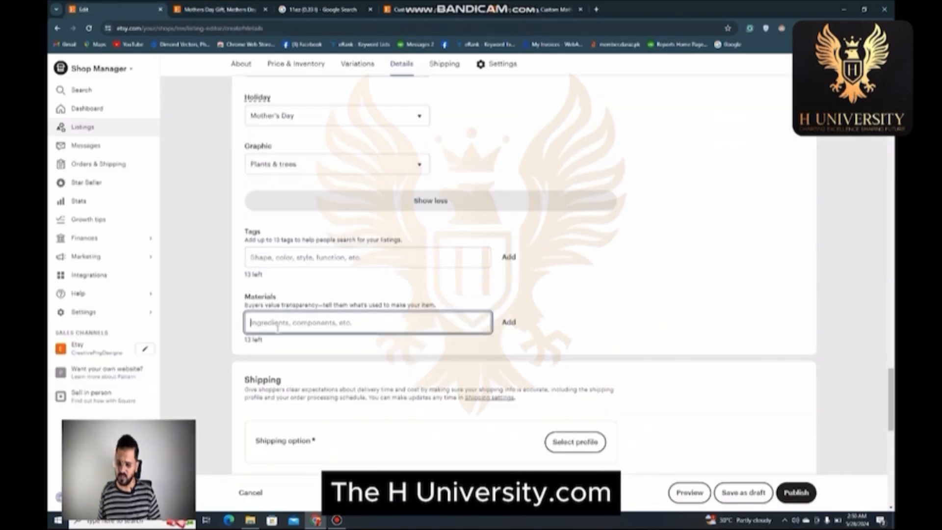
pyautogui.click(286, 258)
pyautogui.write('Gift for Mom,Mug Mom Gift,Mom Mug,Mothers Day Mug,Mothers Day Ceramic gift,Ceramic Mug,Mothers Day Gift,Ceramic Mug')
pyautogui.press('Return')
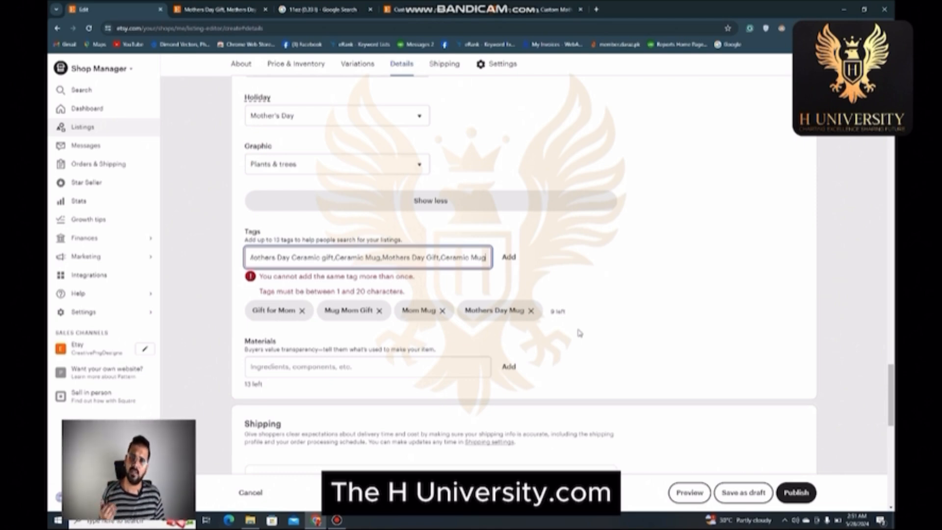
# - Add ceramic as the listing's material
pyautogui.scroll(-3, 322, 206)
pyautogui.click(322, 205)
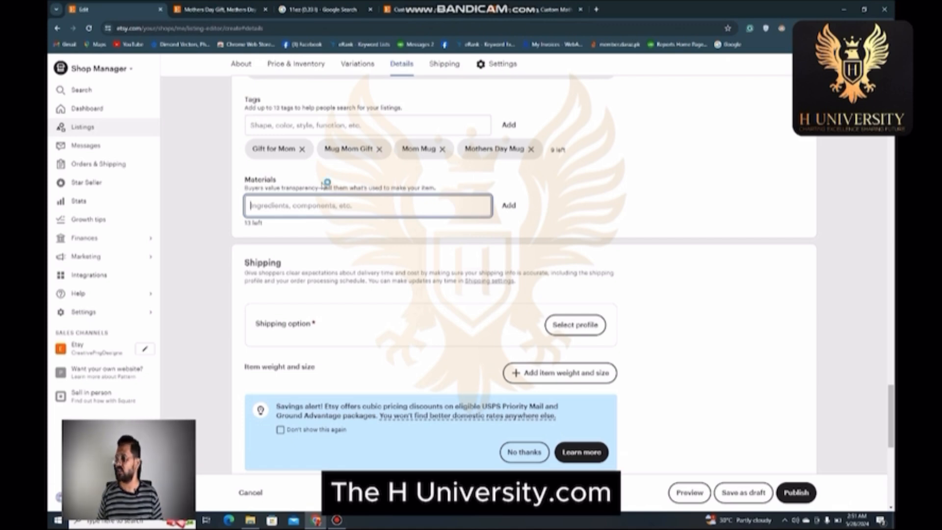
pyautogui.write('ceramic')
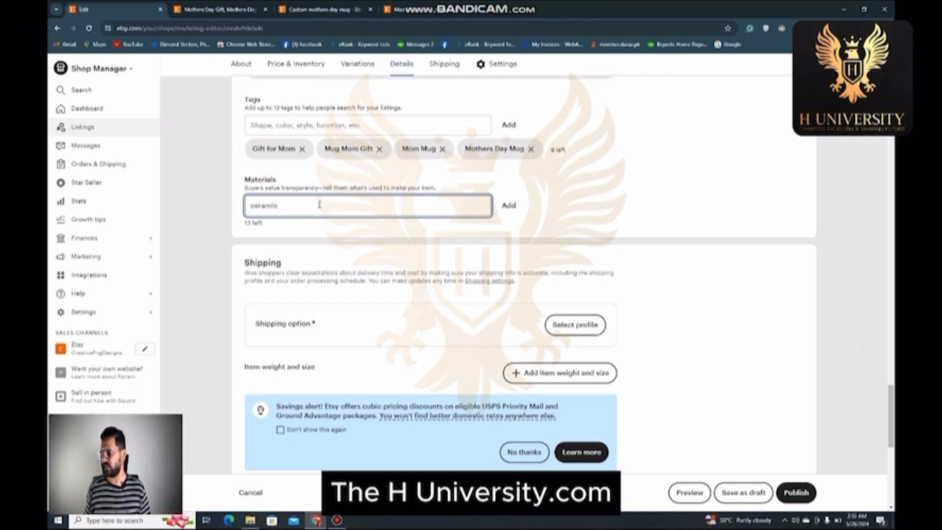
pyautogui.press('Return')
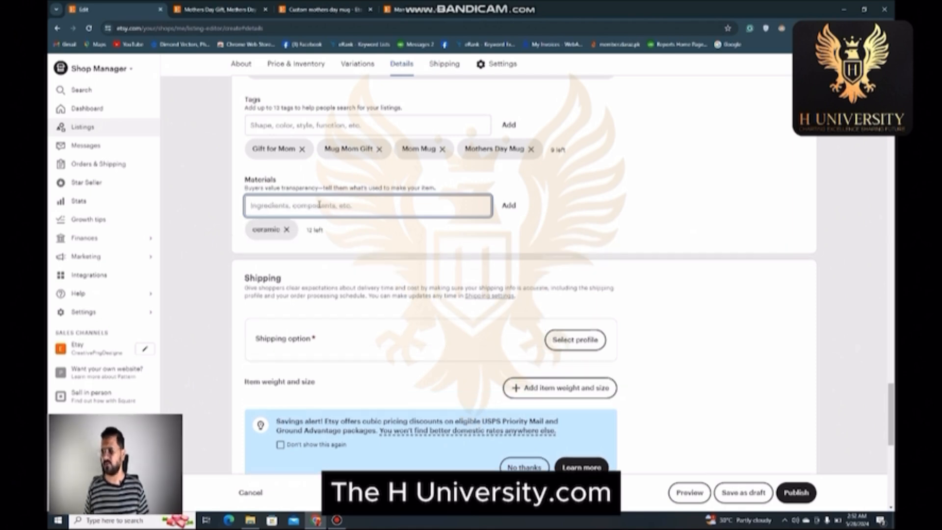
# - Apply the existing "Shipping profile for tShirt" as the listing's shipping option
pyautogui.scroll(-3, 300, 295)
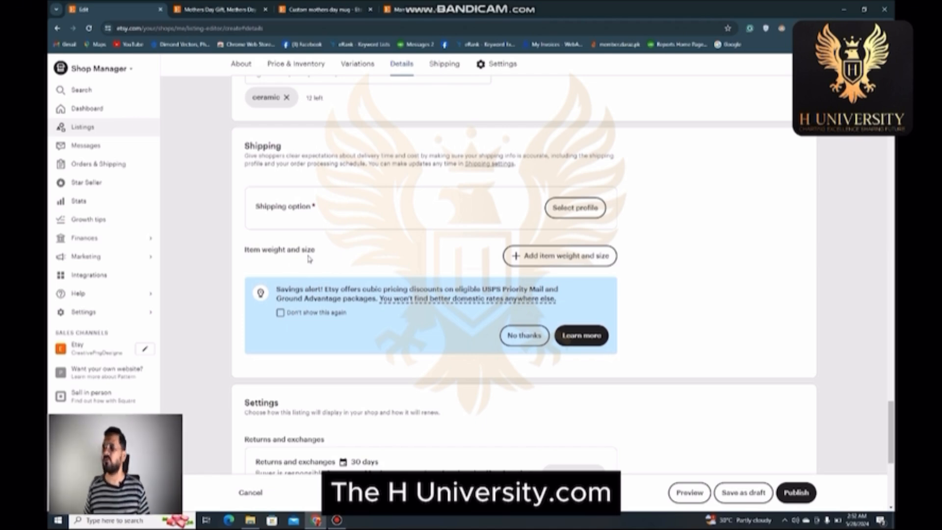
pyautogui.click(569, 209)
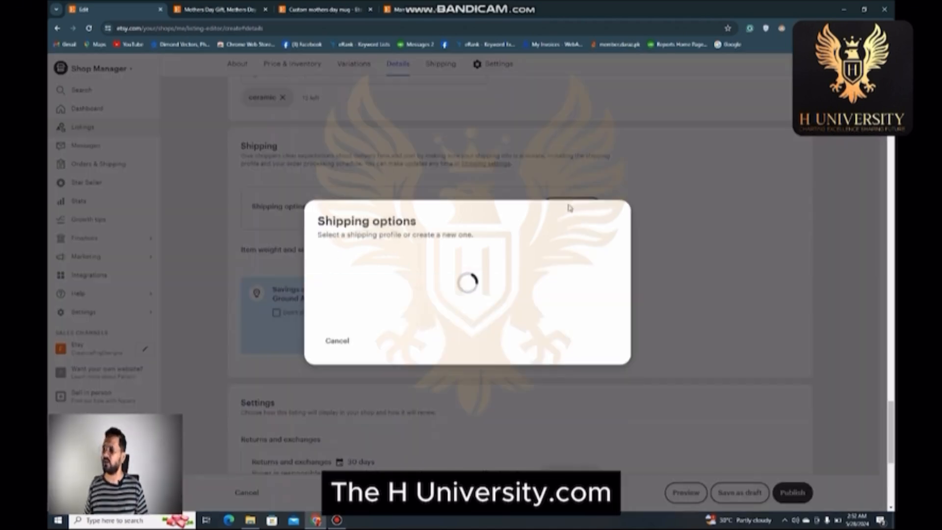
pyautogui.click(568, 305)
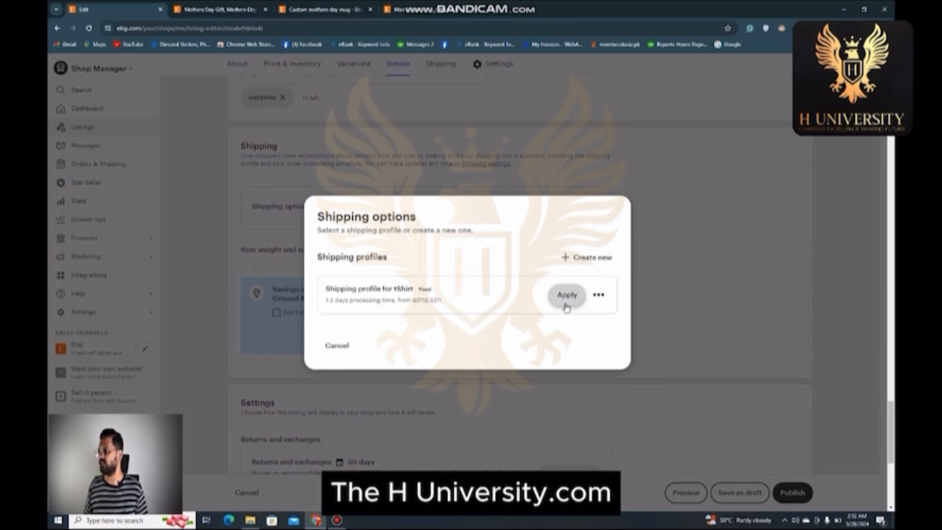
pyautogui.click(567, 297)
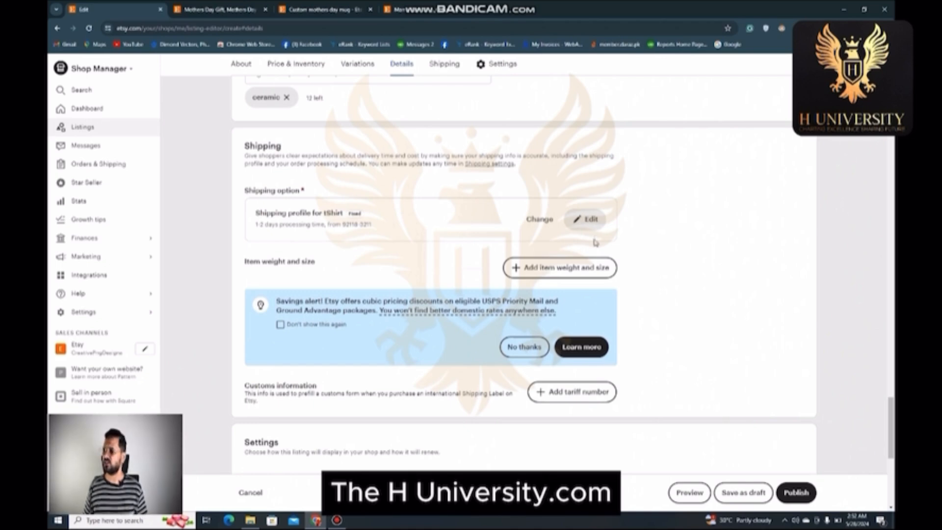
# - View the applied shipping profile's settings without changes, and add the optional item weight and size fields
pyautogui.click(587, 221)
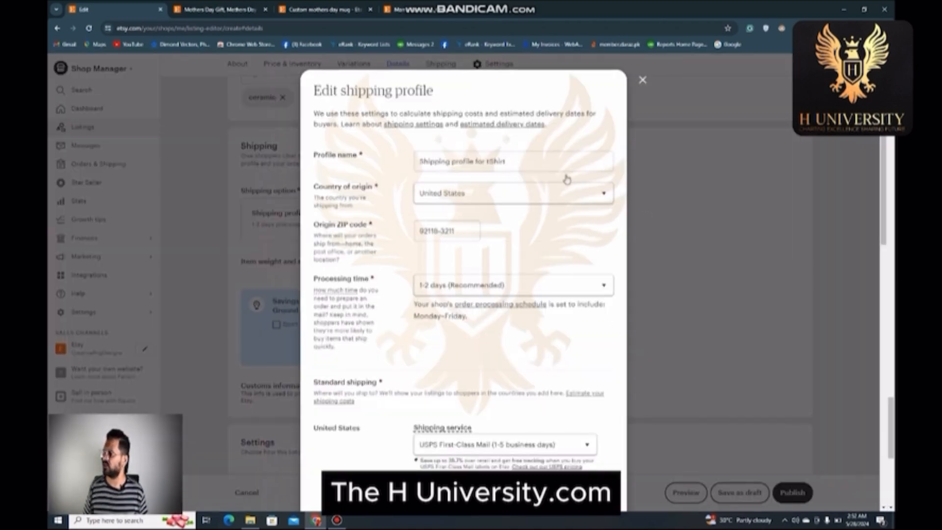
pyautogui.click(642, 80)
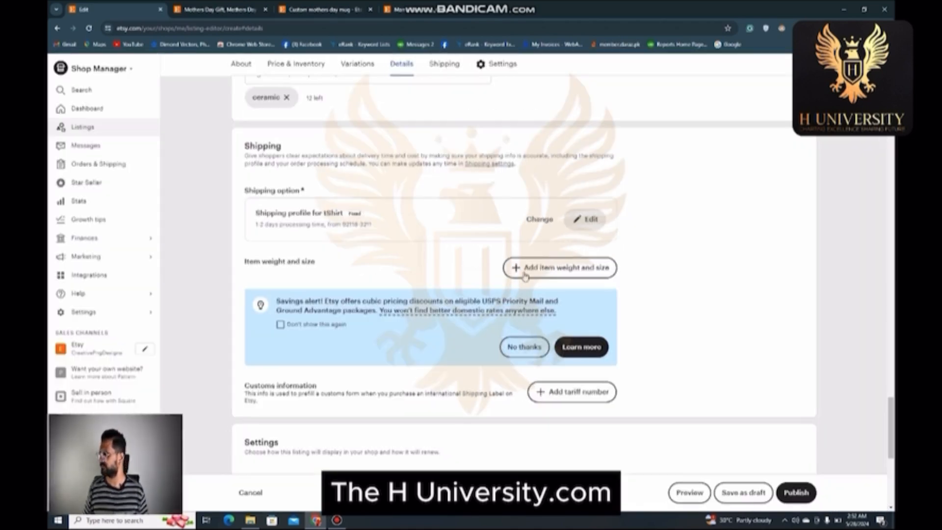
pyautogui.click(557, 279)
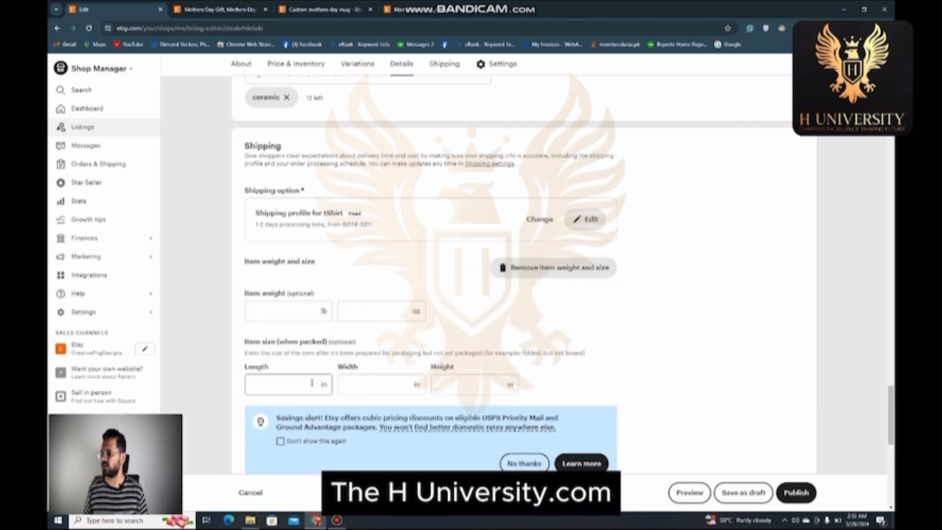
pyautogui.click(281, 312)
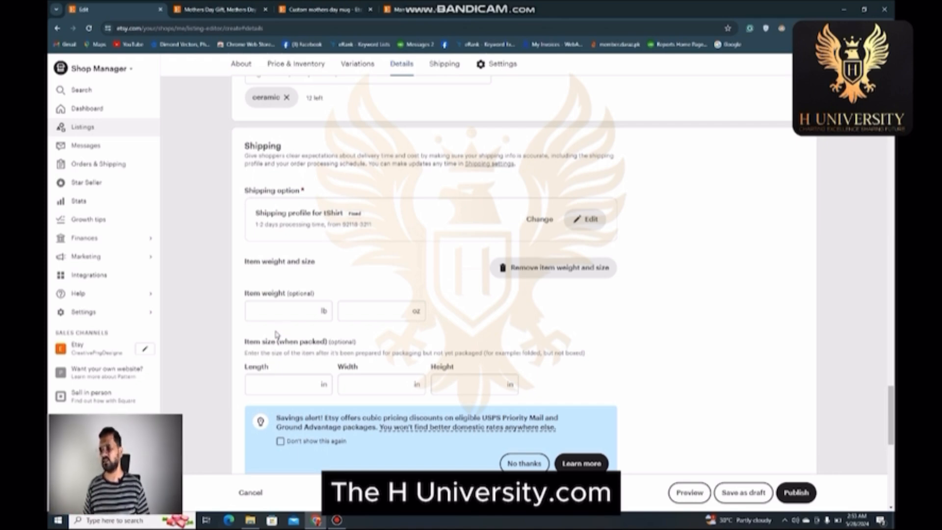
# - Create and apply a return policy for the listing that accepts returns and exchanges within 30 days of delivery
pyautogui.scroll(-10, 277, 335)
pyautogui.moveTo(253, 155); pyautogui.dragTo(343, 157)
pyautogui.click(444, 157)
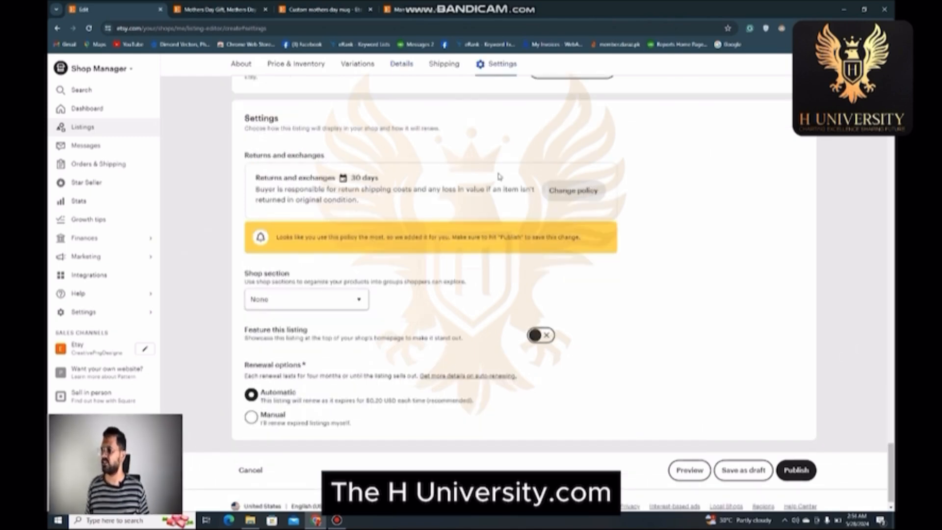
pyautogui.click(557, 195)
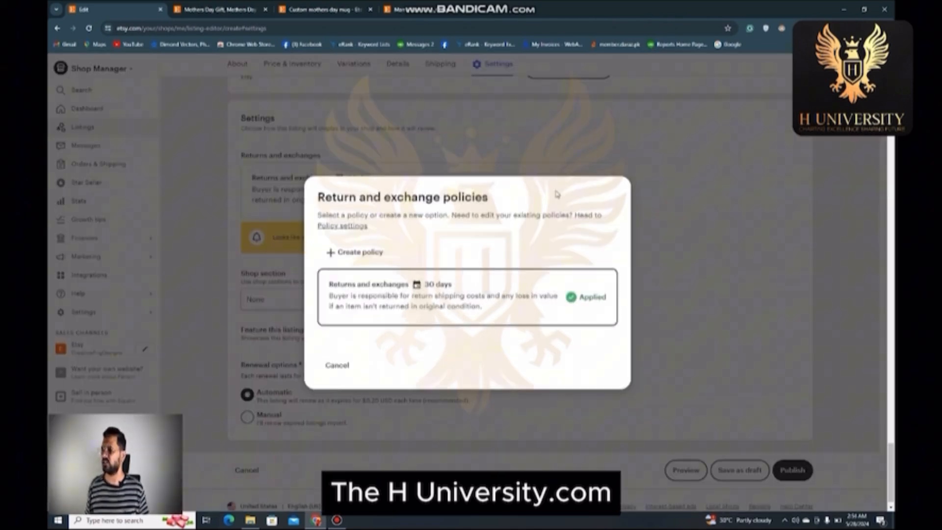
pyautogui.click(363, 254)
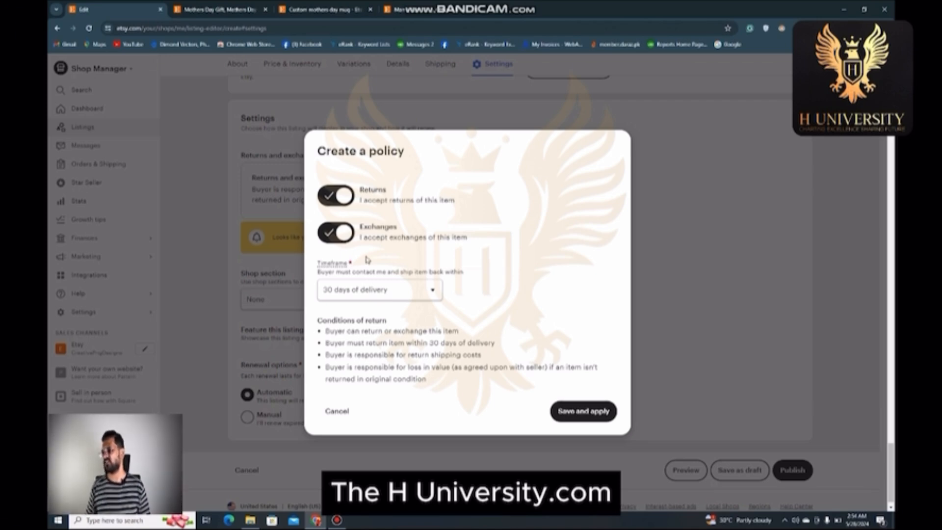
pyautogui.click(374, 293)
pyautogui.click(377, 293)
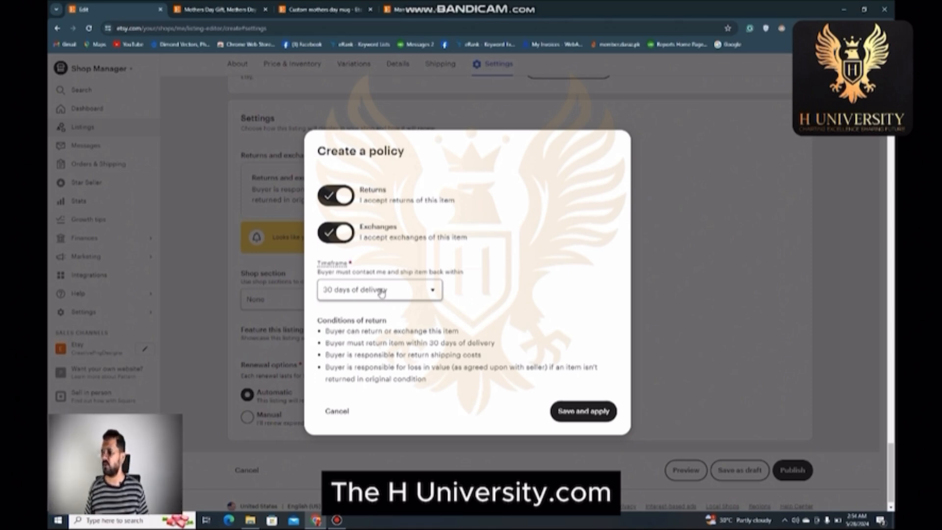
pyautogui.click(571, 415)
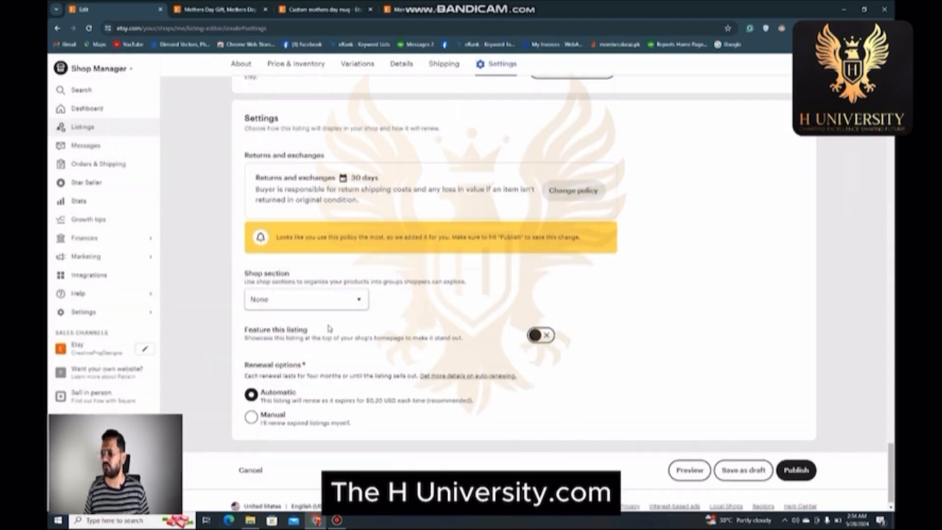
# - Add a new shop section titled T Shirt from the listing's settings
pyautogui.scroll(-1, 328, 314)
pyautogui.click(326, 294)
pyautogui.click(325, 294)
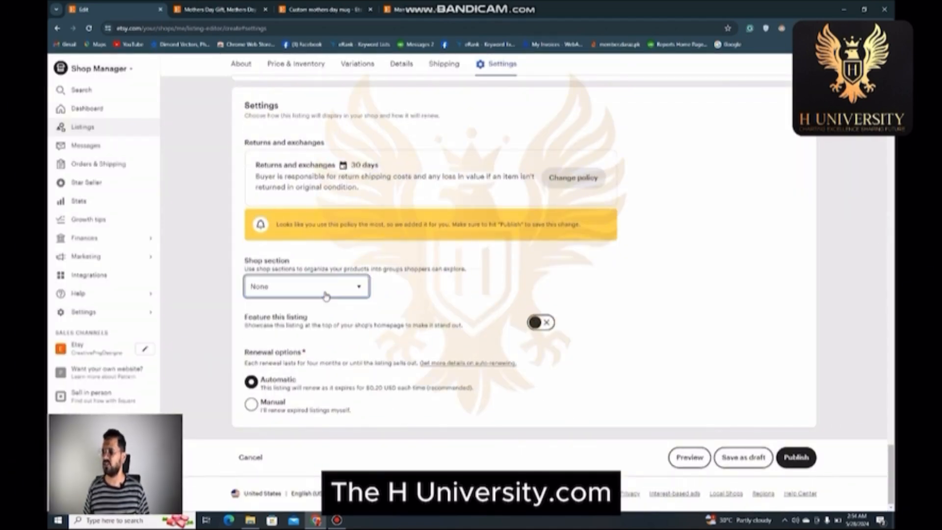
pyautogui.click(326, 295)
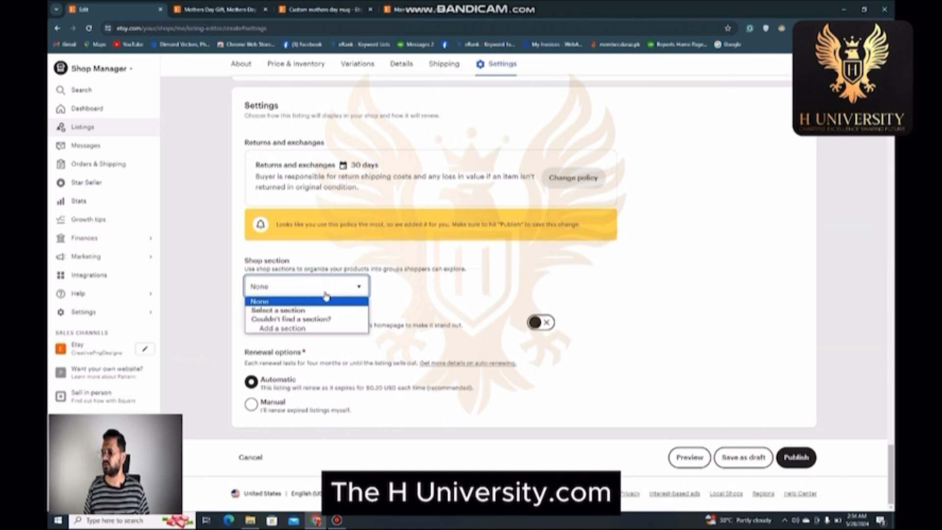
pyautogui.click(285, 328)
pyautogui.click(406, 289)
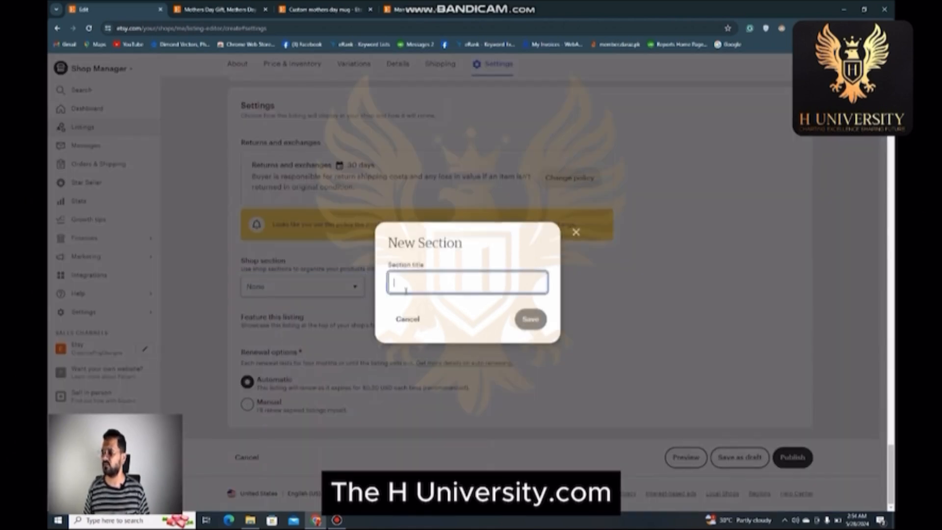
pyautogui.write('T')
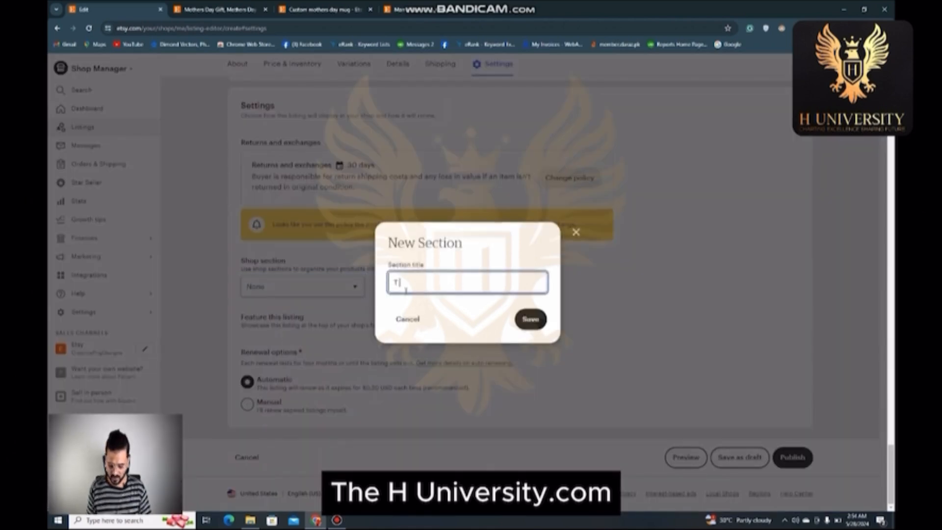
pyautogui.write(' Shirt')
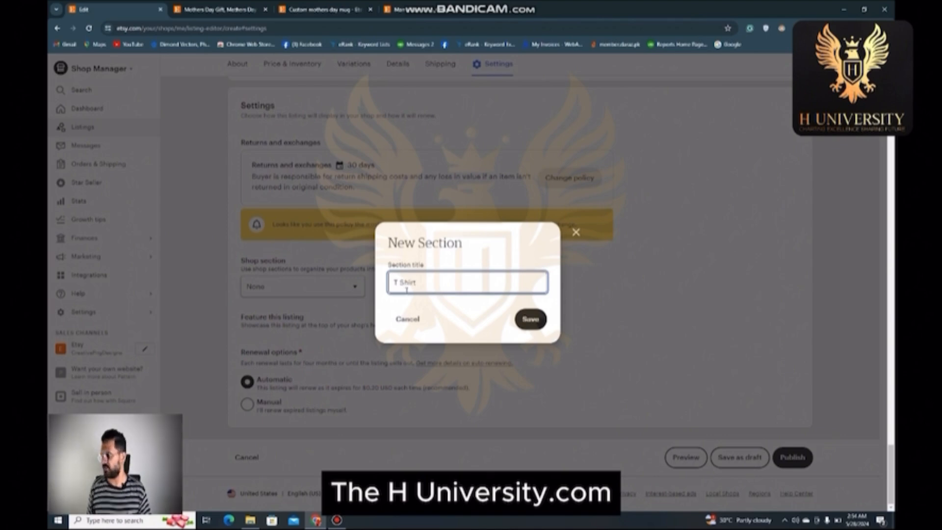
pyautogui.click(531, 320)
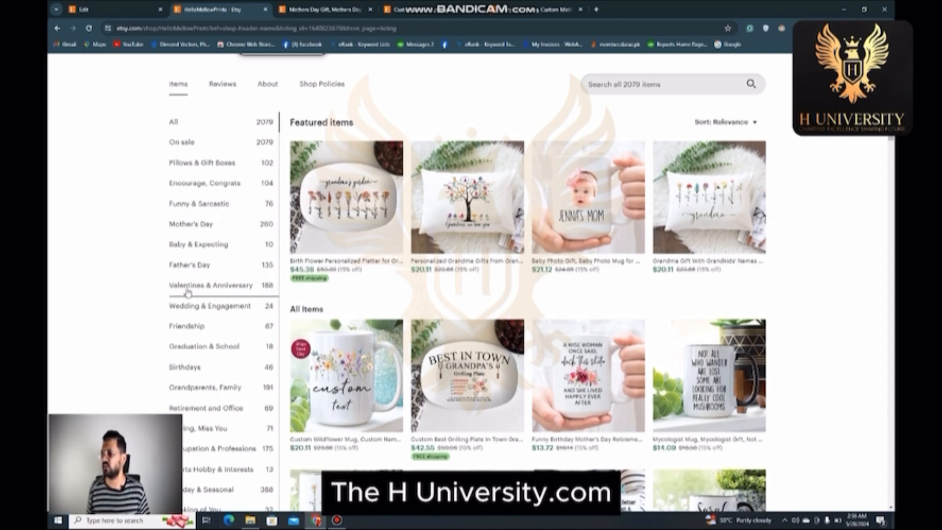
# - View the Father's Day section of the HelloMellowPrints shop as an example and return to the listing's shop section setting
pyautogui.click(201, 268)
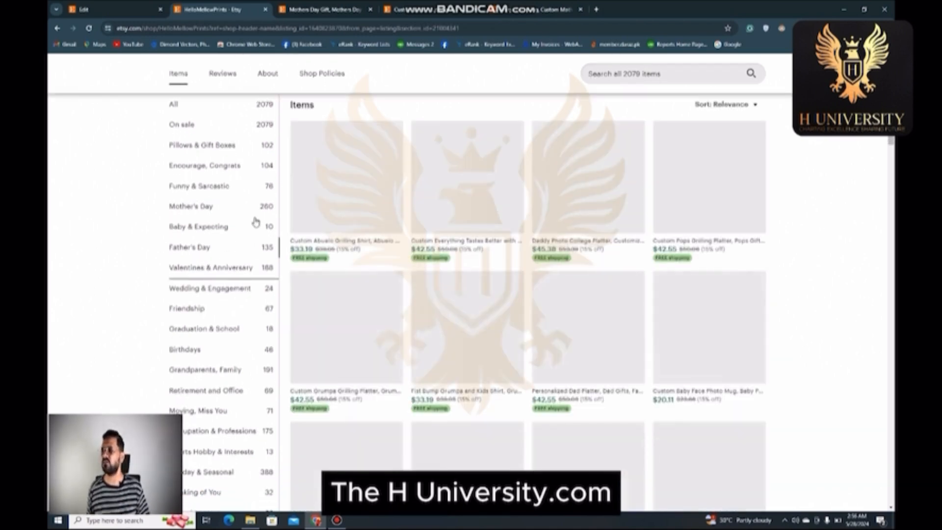
pyautogui.click(117, 5)
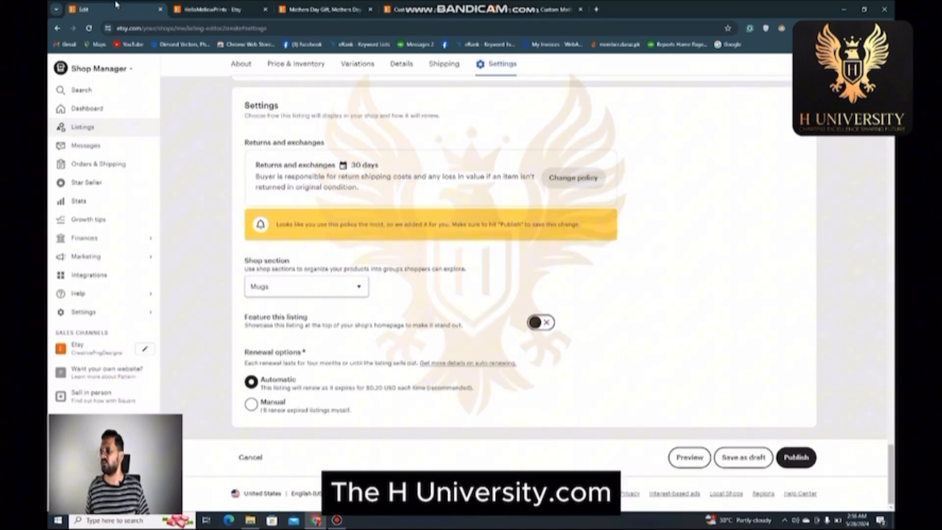
pyautogui.click(269, 291)
pyautogui.click(269, 290)
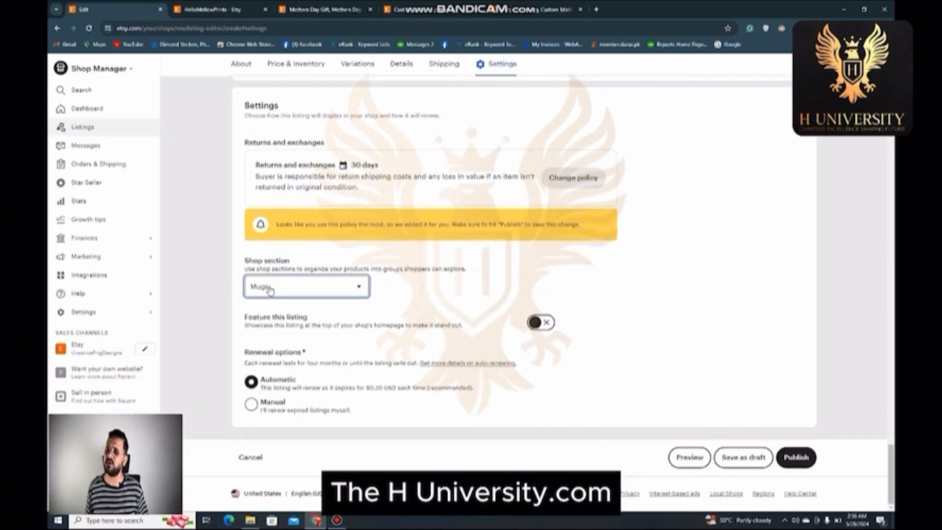
pyautogui.click(355, 316)
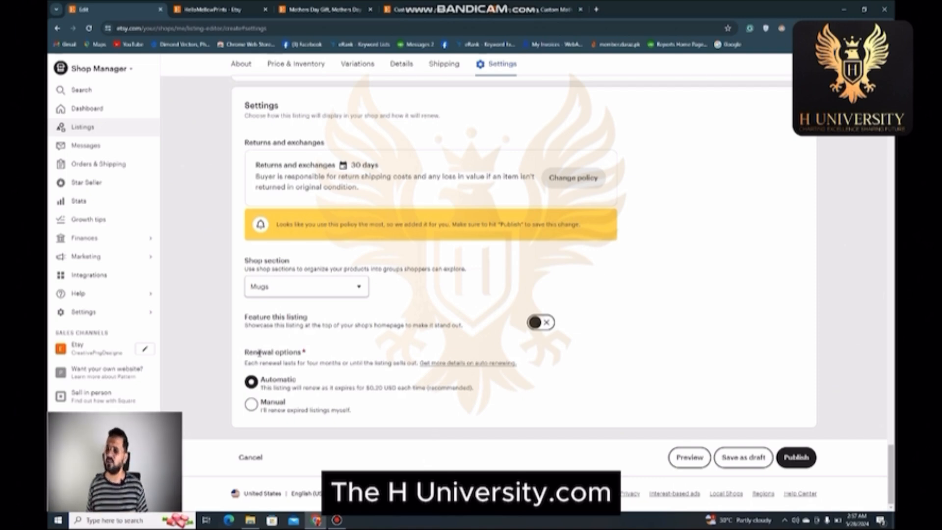
# - Choose automatic renewal after trying the manual option, and turn on featuring this listing
pyautogui.click(283, 409)
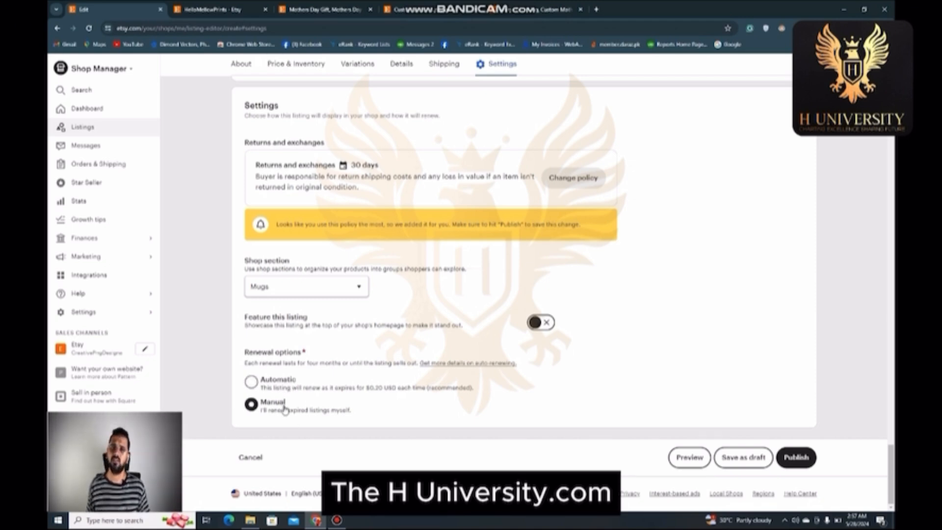
pyautogui.click(250, 387)
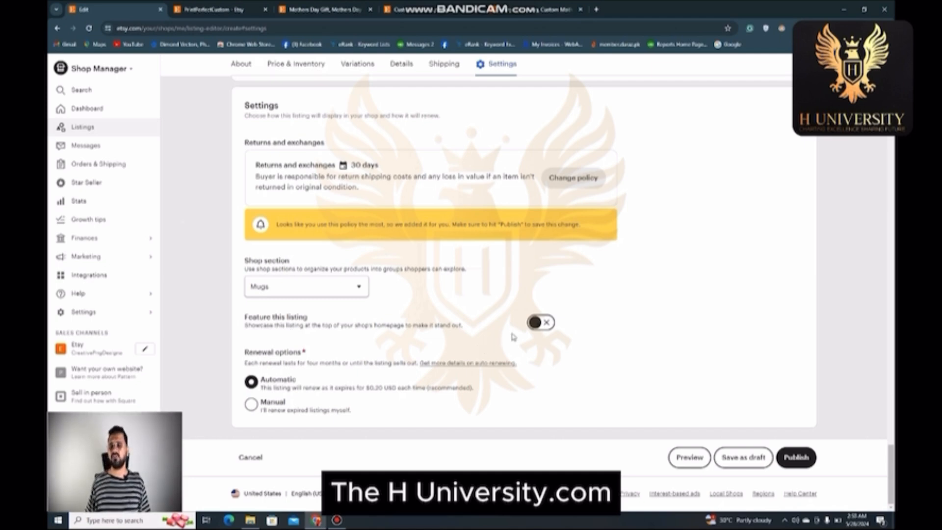
pyautogui.click(541, 324)
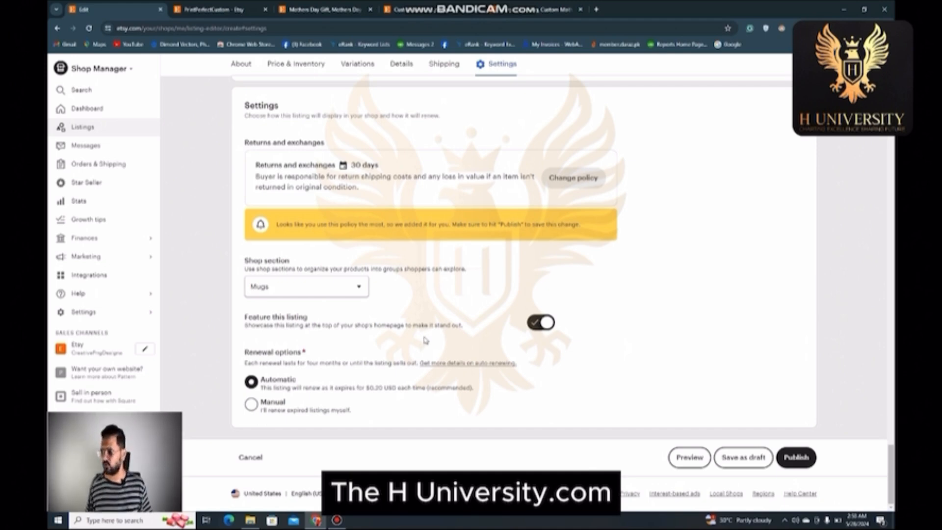
# - View the featured items on the PrintPerfectCustom shop page and return to the listing editor
pyautogui.hotkey('ctrl', 'Tab')
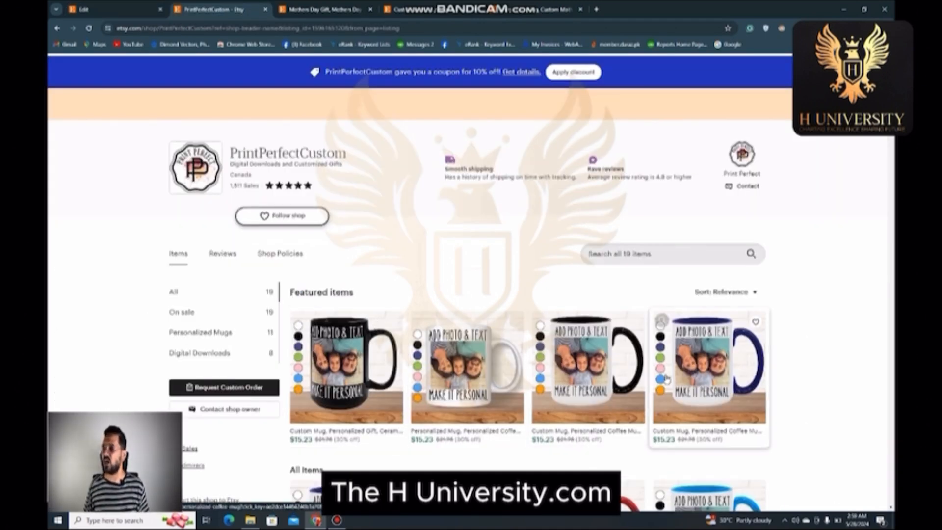
pyautogui.scroll(-2, 666, 378)
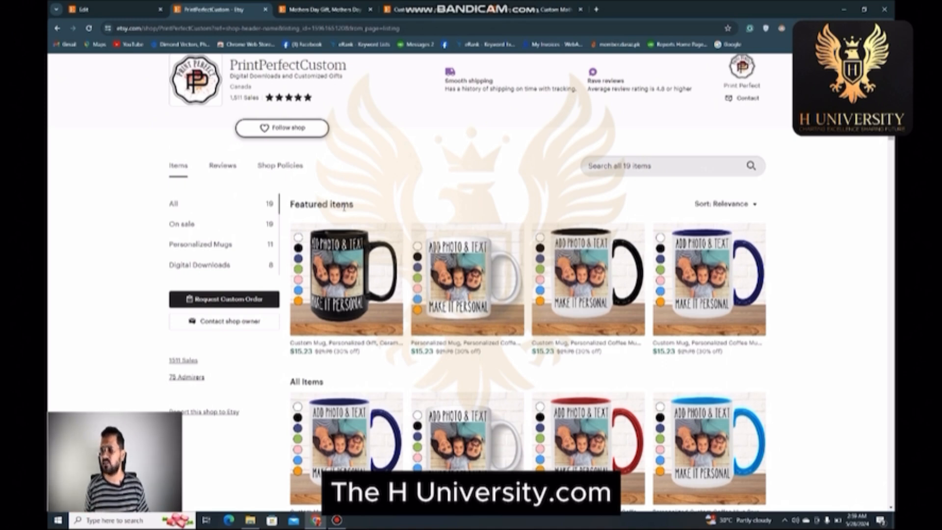
pyautogui.click(98, 9)
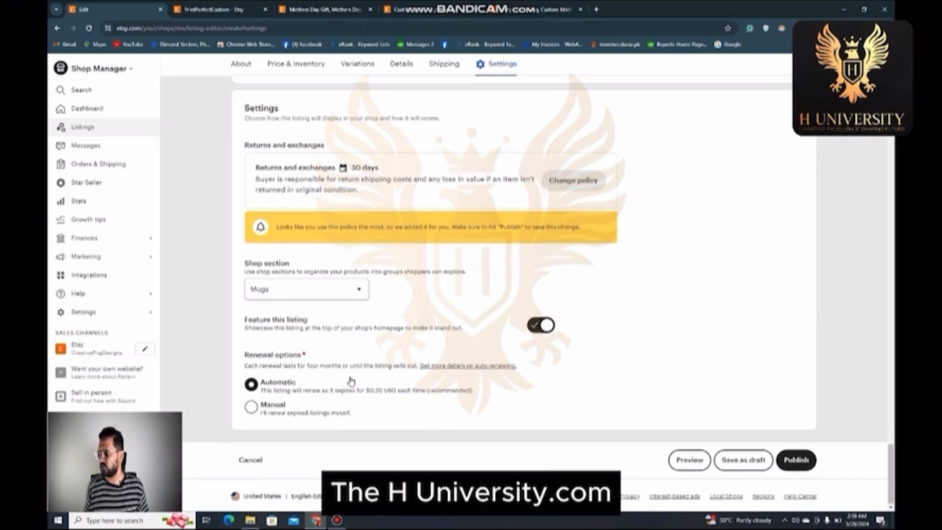
# - Review the draft listing's shipping, materials, tags, attributes and category
pyautogui.scroll(3, 351, 381)
pyautogui.scroll(5, 351, 381)
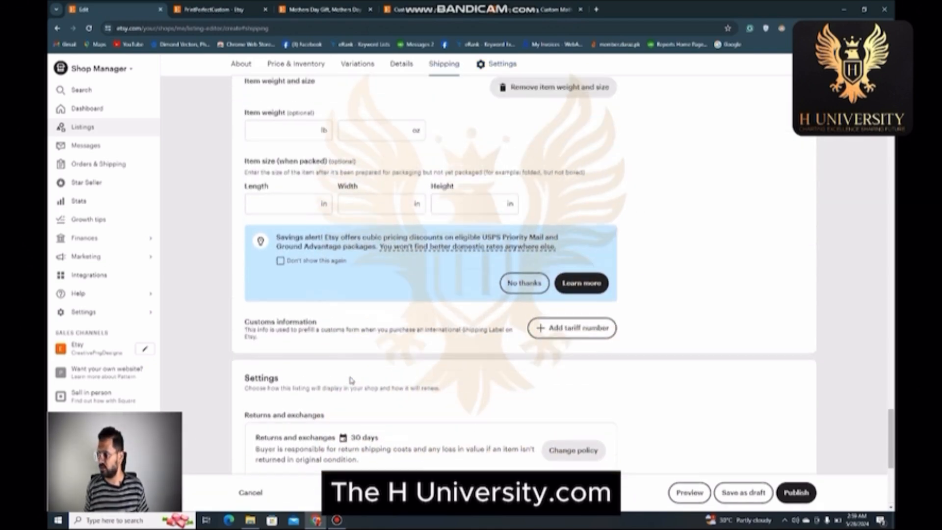
pyautogui.scroll(4, 351, 380)
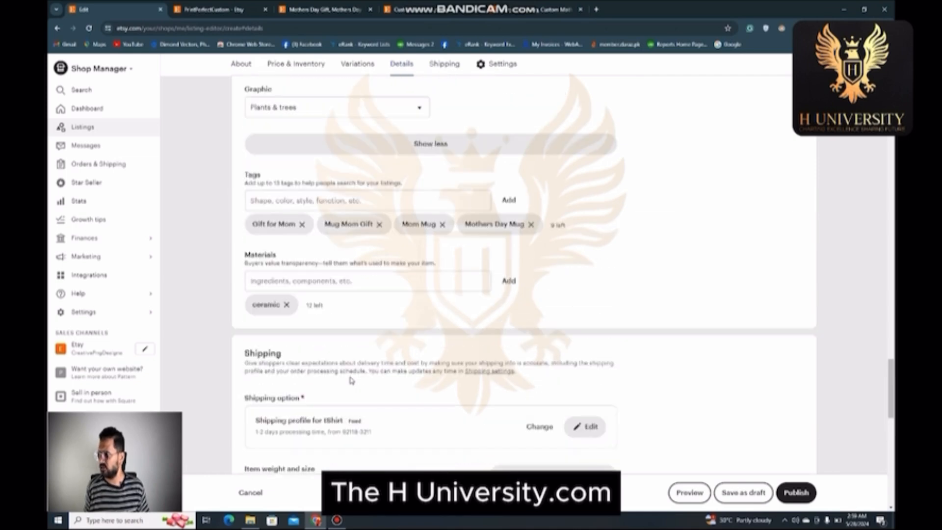
pyautogui.scroll(8, 351, 381)
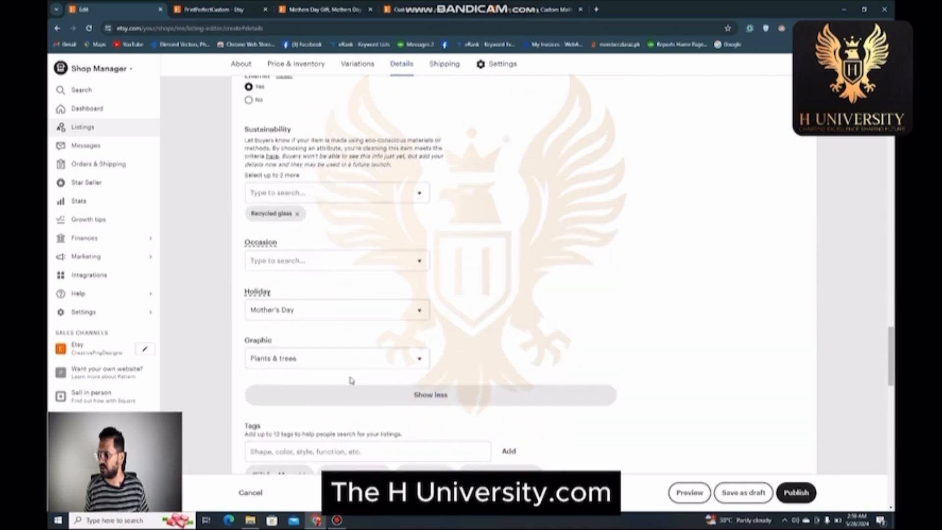
pyautogui.scroll(10, 351, 381)
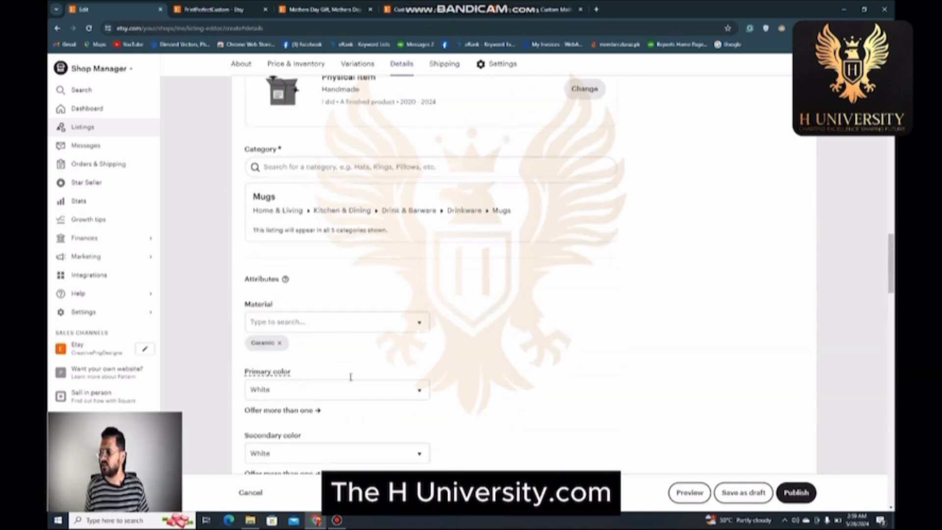
pyautogui.scroll(1, 351, 380)
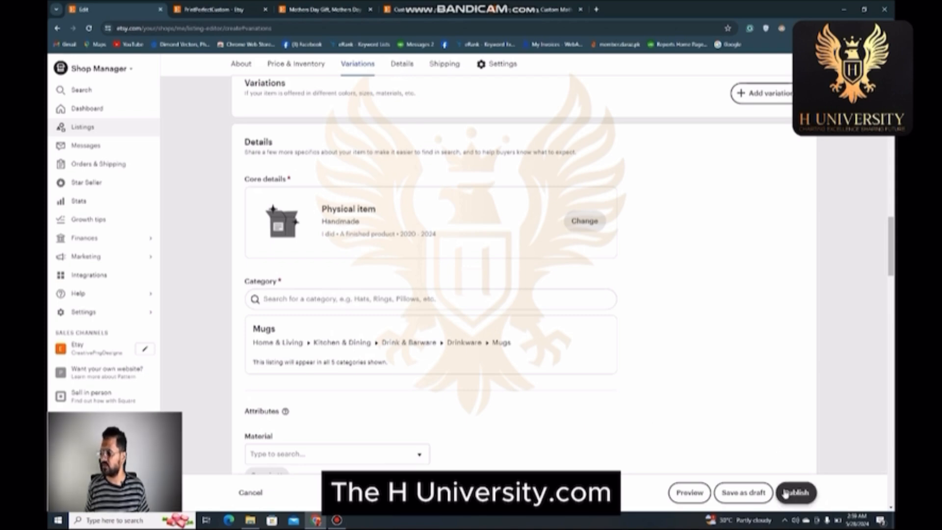
# - Place the reference Mothers Day mug listing beside the draft and examine its photos, quantity options, description and delivery policies
pyautogui.moveTo(324, 9); pyautogui.dragTo(220, 10)
pyautogui.click(540, 221)
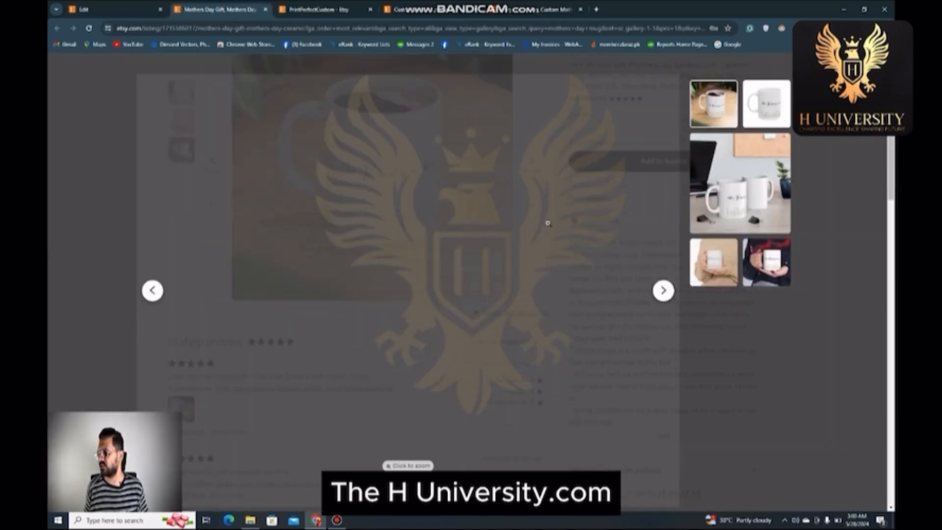
pyautogui.press('Escape')
pyautogui.scroll(-8, 408, 280)
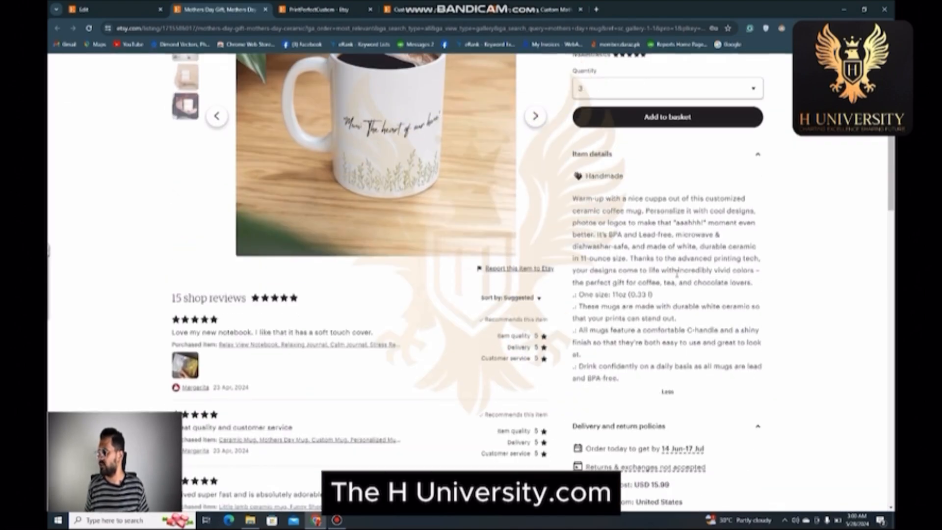
pyautogui.scroll(-7, 678, 277)
pyautogui.scroll(14, 678, 277)
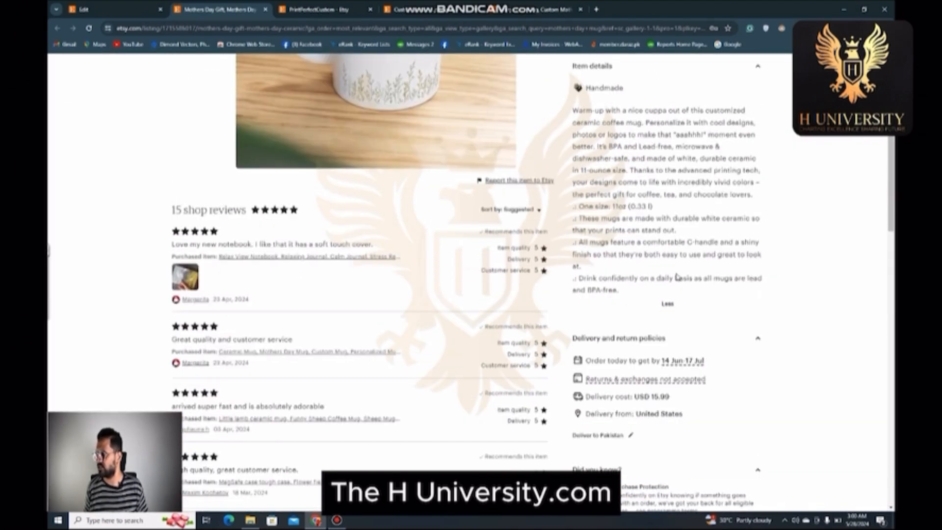
pyautogui.click(634, 268)
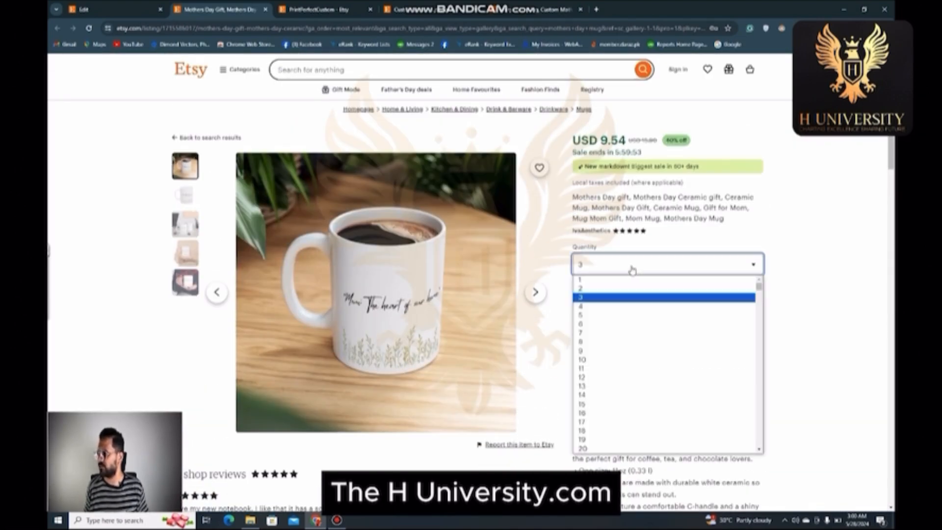
pyautogui.click(633, 270)
pyautogui.scroll(-8, 540, 285)
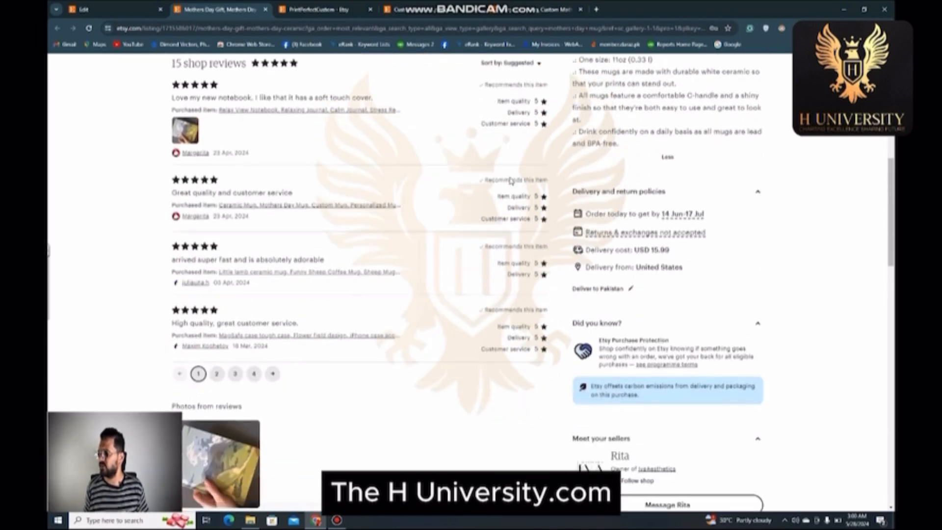
pyautogui.scroll(2, 451, 301)
pyautogui.scroll(6, 451, 302)
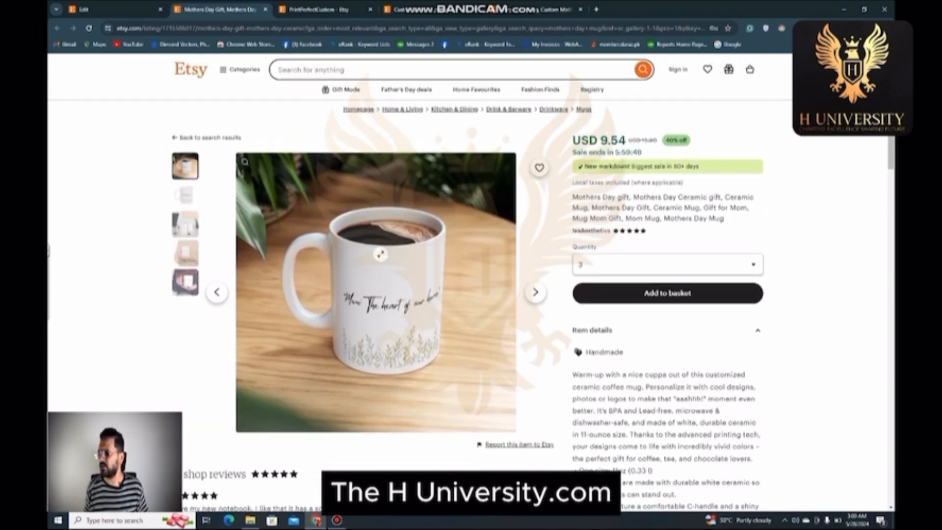